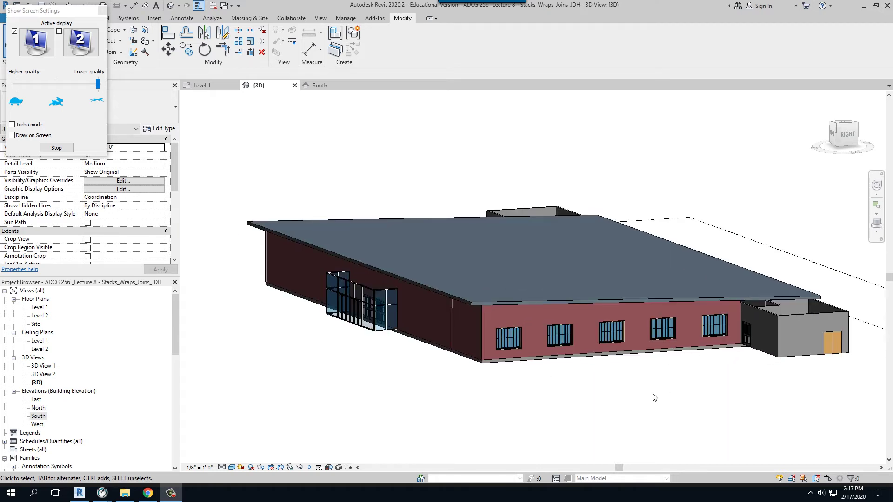
- Orbit, pan and zoom around the building to view the roof and the long window wall
{"action": "scroll", "coordinate": [655, 397], "scroll_direction": "up", "scroll_amount": 2}
{"action": "middle_click_drag", "start_coordinate": [654, 394], "coordinate": [654, 402]}
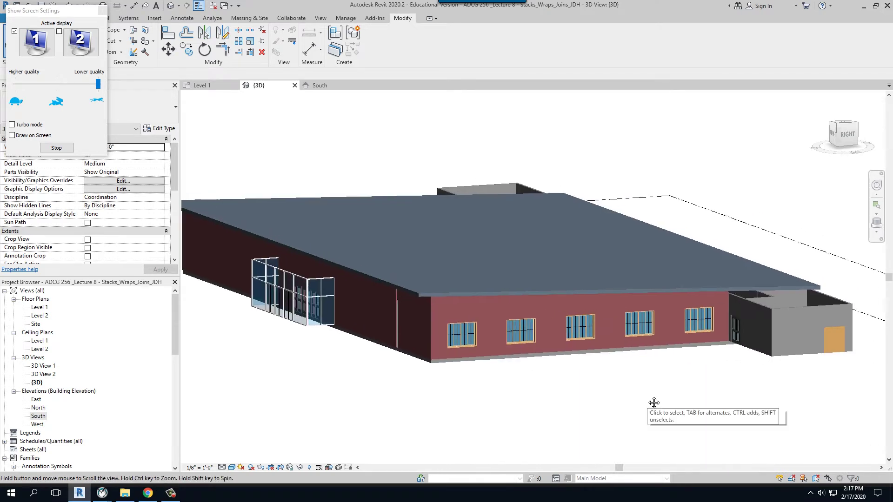
{"action": "scroll", "coordinate": [649, 400], "scroll_direction": "up", "scroll_amount": 1}
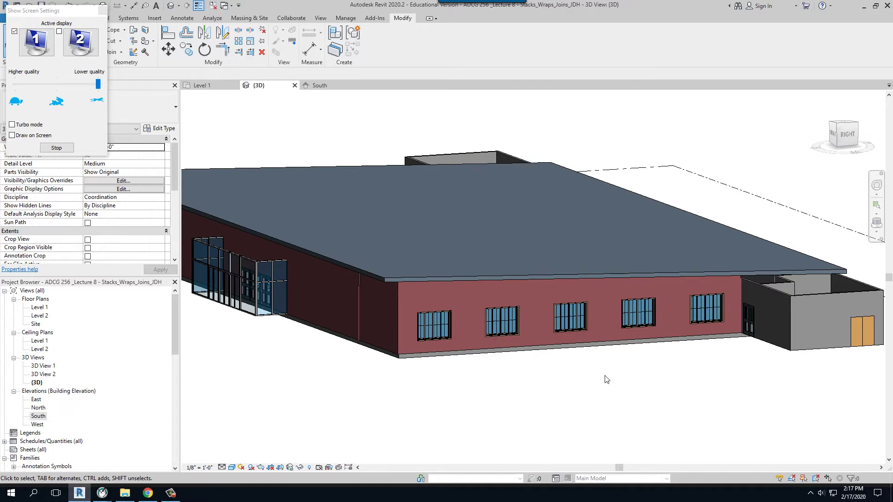
{"action": "scroll", "coordinate": [607, 380], "scroll_direction": "down", "scroll_amount": 4}
{"action": "middle_click_drag", "start_coordinate": [609, 390], "coordinate": [724, 376], "text": "shift"}
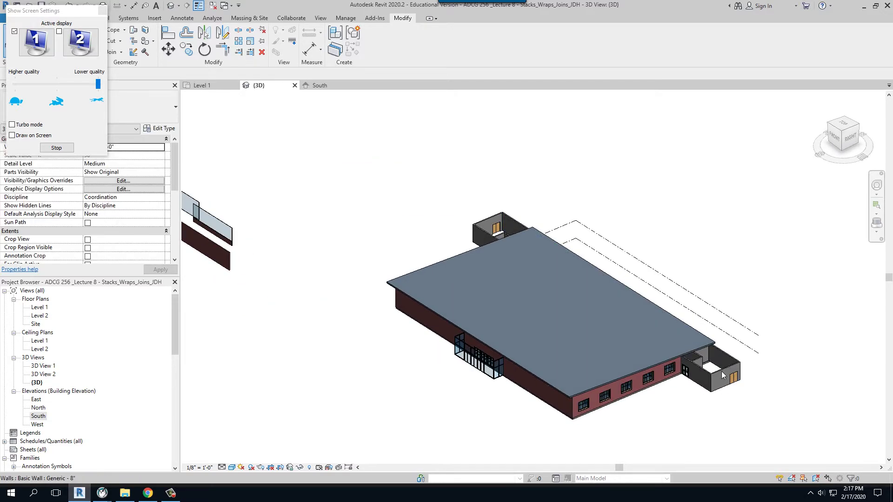
{"action": "scroll", "coordinate": [722, 376], "scroll_direction": "up", "scroll_amount": 4}
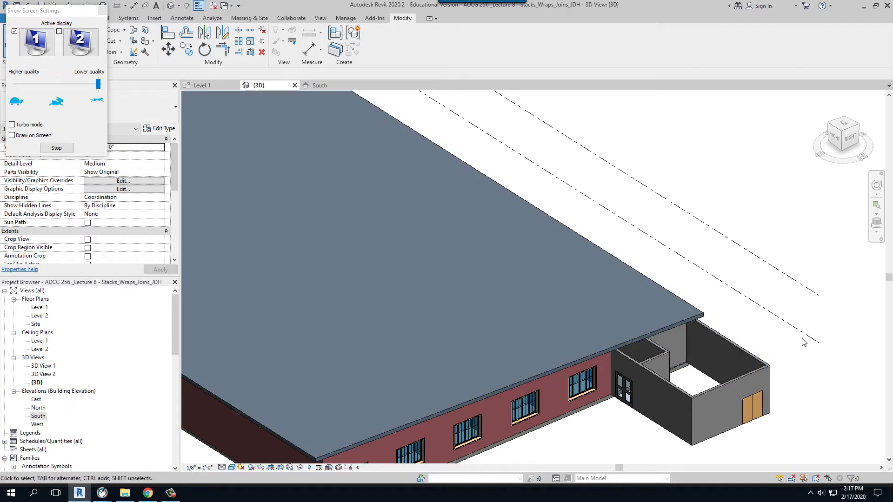
{"action": "middle_click_drag", "start_coordinate": [804, 345], "coordinate": [684, 348], "text": "shift"}
{"action": "scroll", "coordinate": [599, 326], "scroll_direction": "down", "scroll_amount": 5}
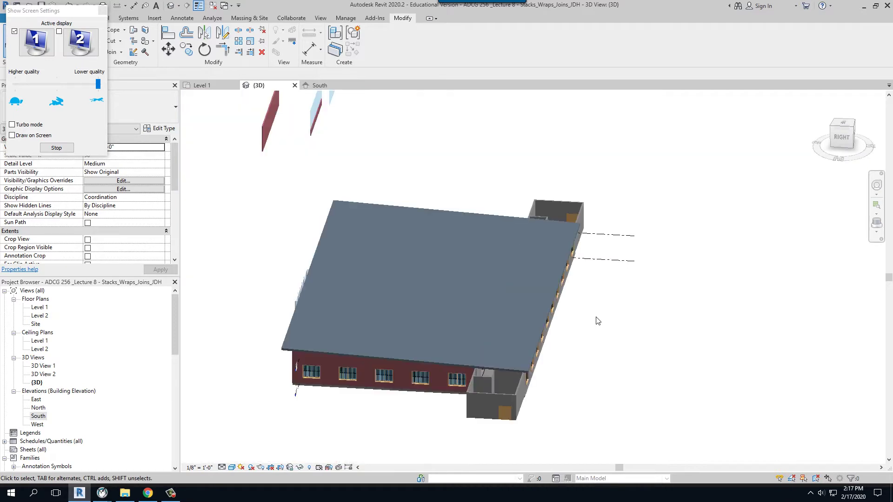
{"action": "middle_click_drag", "start_coordinate": [595, 414], "coordinate": [414, 415], "text": "shift"}
{"action": "scroll", "coordinate": [401, 402], "scroll_direction": "up", "scroll_amount": 5}
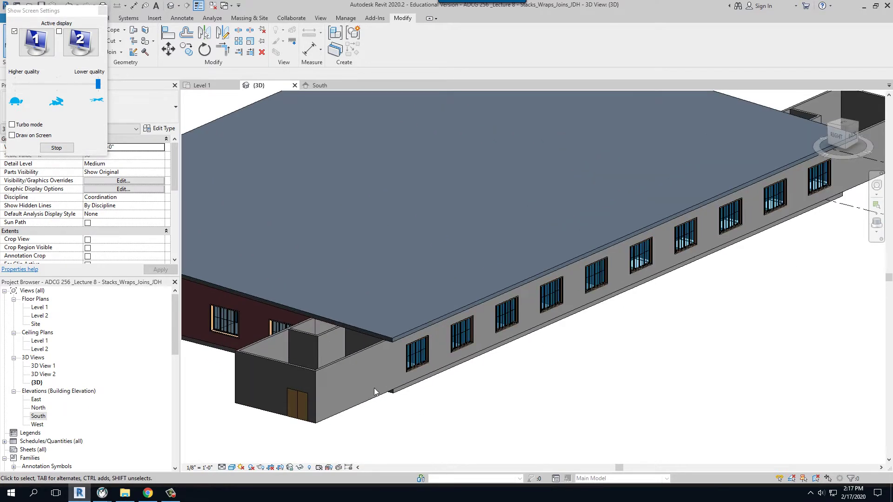
- Change the long window wall's type to Basic Wall: Exterior - Brick on Mtl. Stud
{"action": "left_click", "coordinate": [375, 396]}
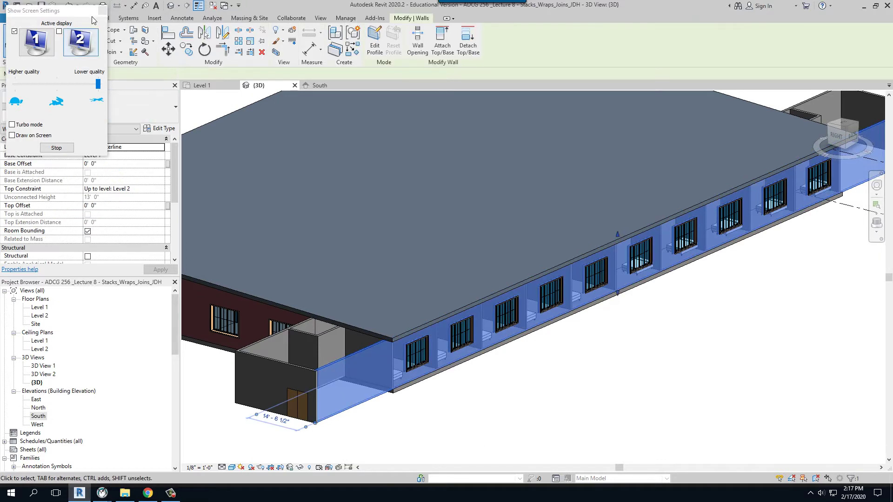
{"action": "left_click", "coordinate": [149, 113]}
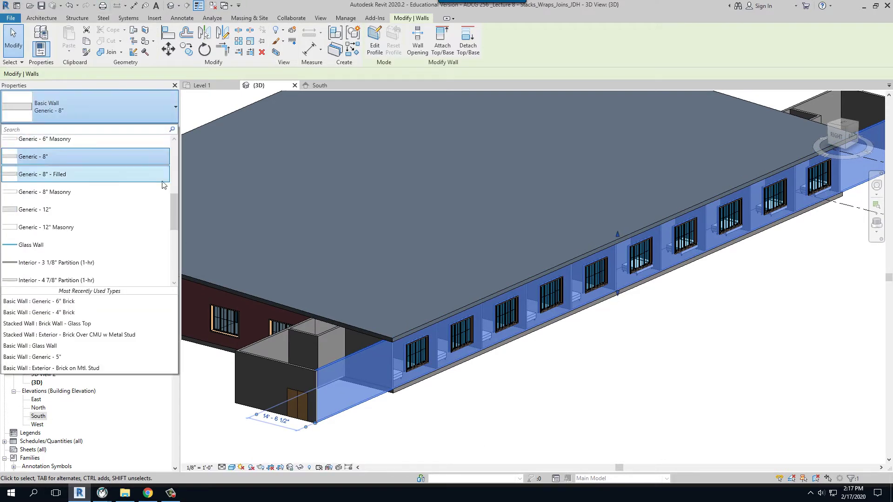
{"action": "left_click_drag", "start_coordinate": [177, 201], "coordinate": [171, 149]}
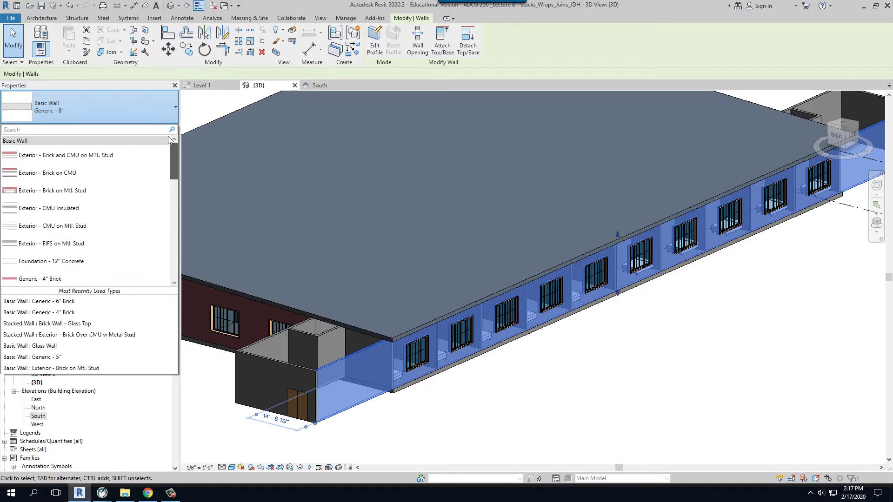
{"action": "left_click", "coordinate": [84, 196]}
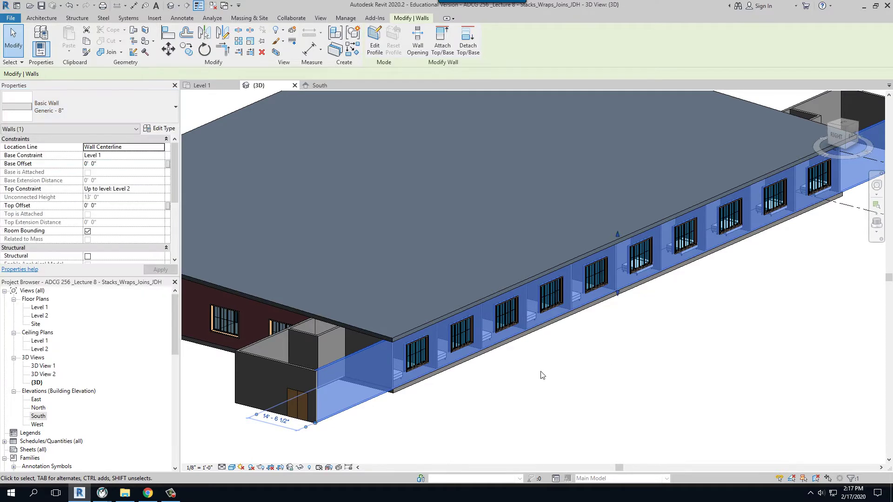
{"action": "left_click", "coordinate": [532, 379]}
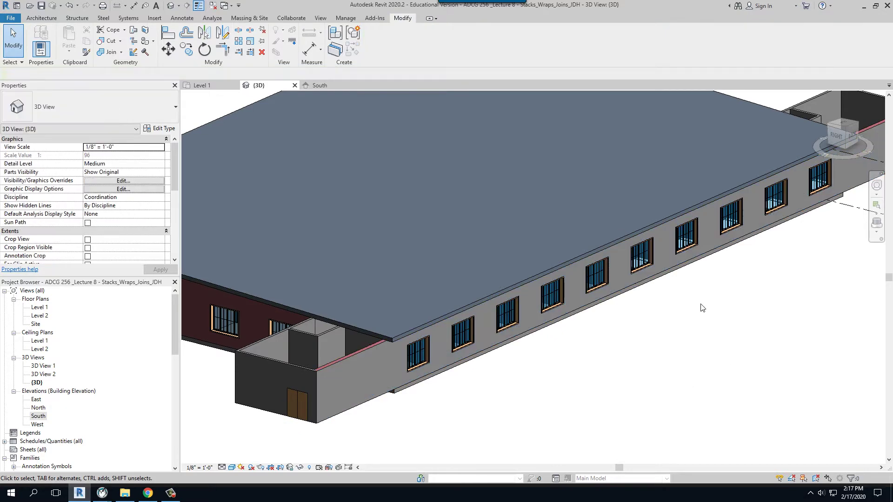
- On the Level 1 plan, flip the orientation of the top exterior wall
{"action": "left_click", "coordinate": [217, 84]}
{"action": "scroll", "coordinate": [593, 126], "scroll_direction": "up", "scroll_amount": 2}
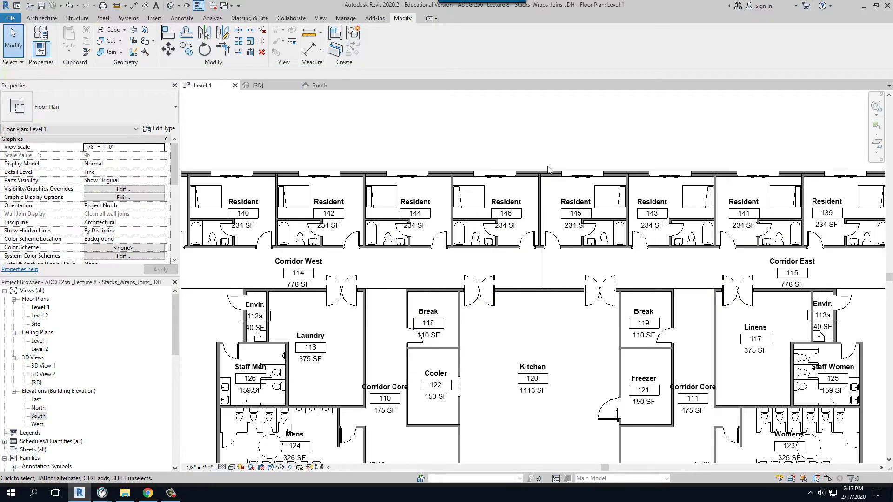
{"action": "left_click", "coordinate": [541, 175]}
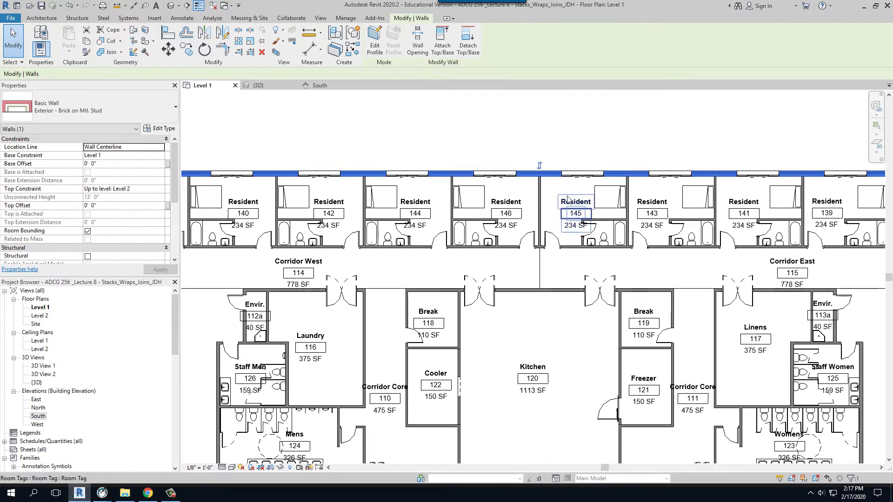
{"action": "left_click", "coordinate": [540, 182]}
- Override the wall's graphics in this view so surface and cut foreground patterns are <By Material>
{"action": "right_click", "coordinate": [547, 174]}
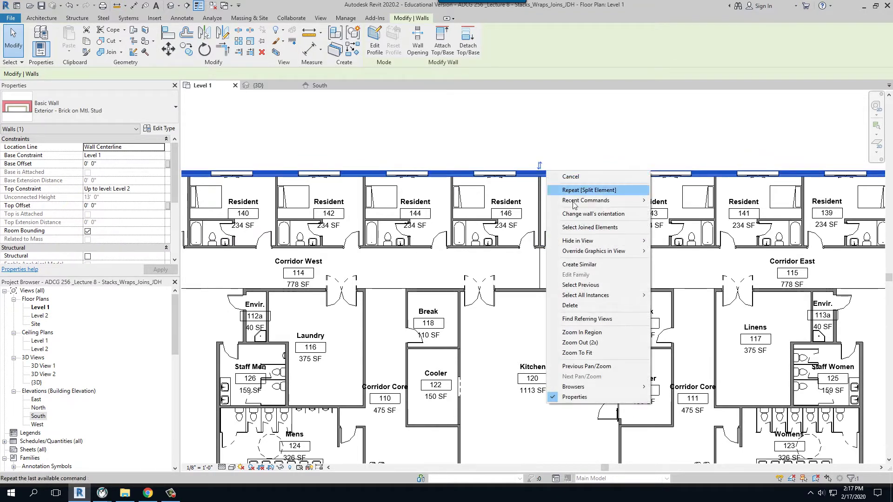
{"action": "mouse_move", "coordinate": [606, 251]}
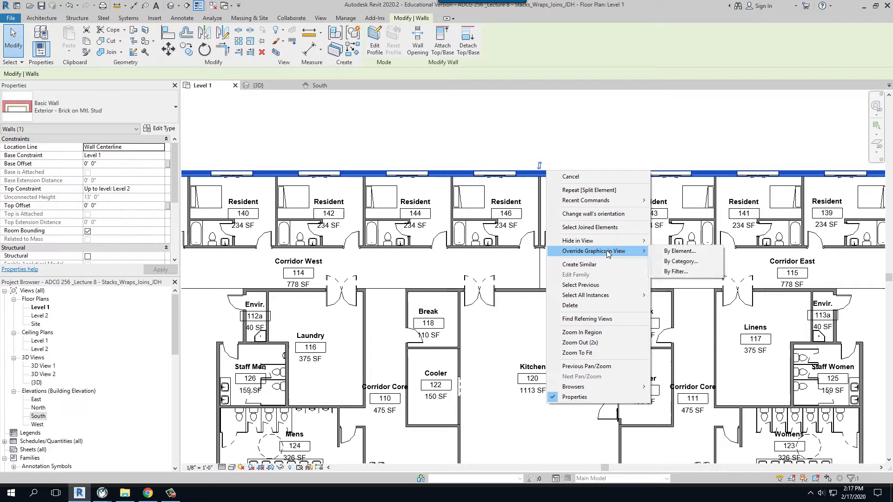
{"action": "left_click", "coordinate": [668, 253]}
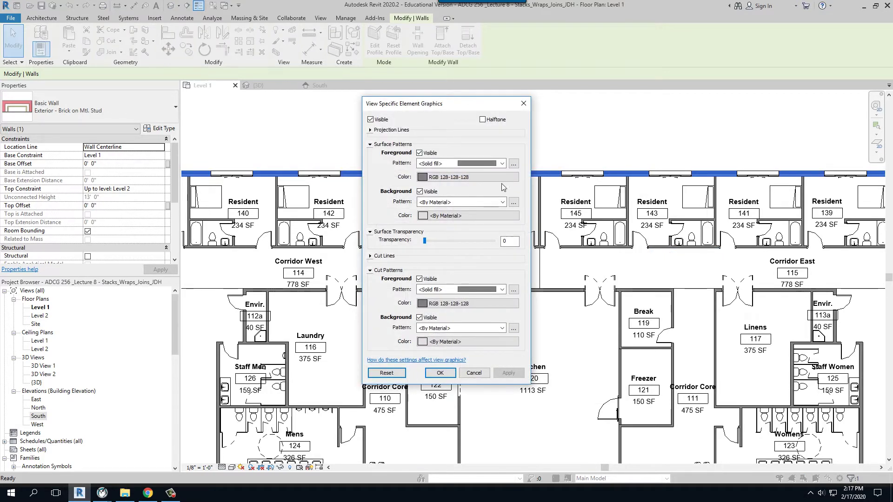
{"action": "left_click", "coordinate": [503, 163]}
{"action": "scroll", "coordinate": [504, 187], "scroll_direction": "up", "scroll_amount": 2}
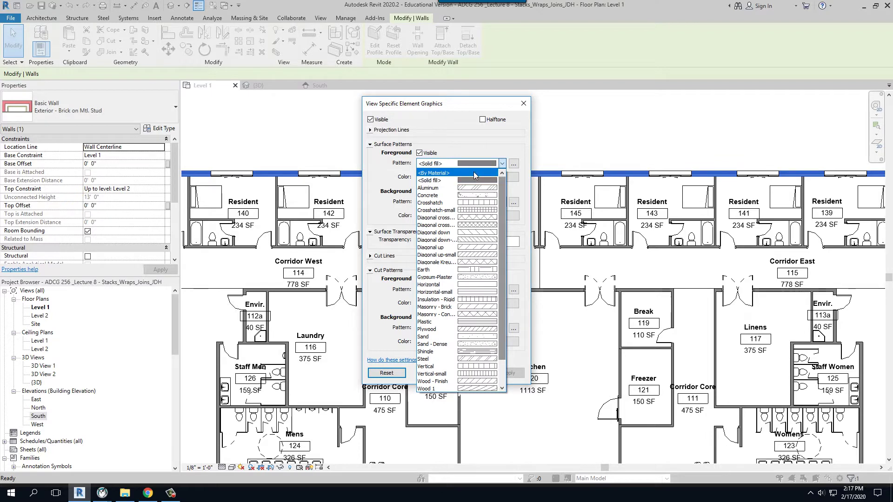
{"action": "left_click", "coordinate": [474, 172]}
{"action": "left_click", "coordinate": [502, 290]}
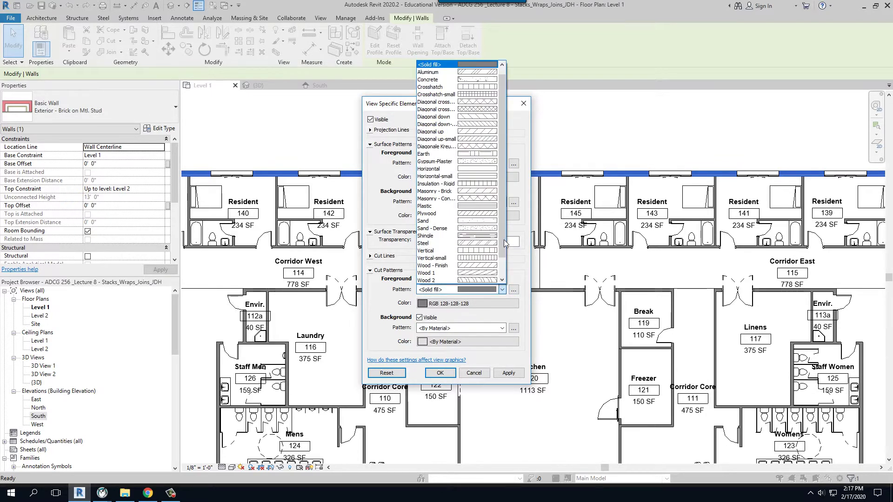
{"action": "scroll", "coordinate": [503, 215], "scroll_direction": "up", "scroll_amount": 3}
{"action": "left_click", "coordinate": [470, 65]}
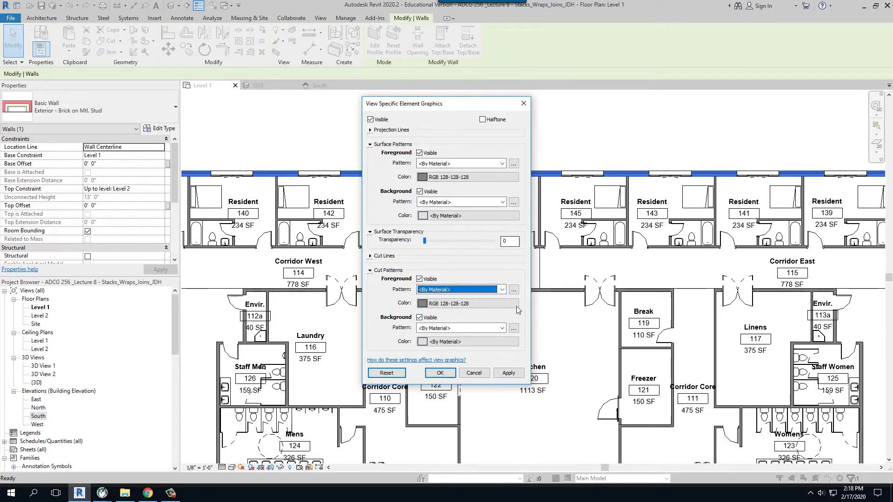
{"action": "left_click", "coordinate": [505, 373]}
{"action": "left_click", "coordinate": [447, 373]}
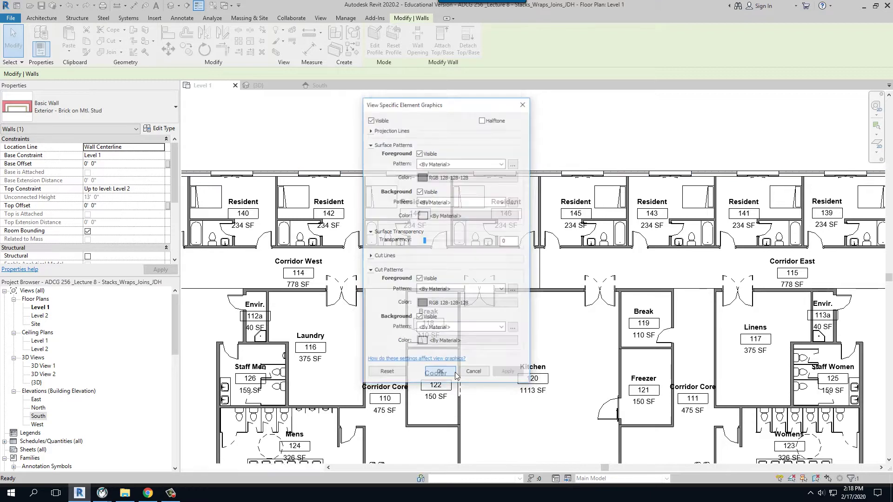
- Check the Mechanical West wall and the wall below it, then save the project at the reminder
{"action": "left_click", "coordinate": [638, 150]}
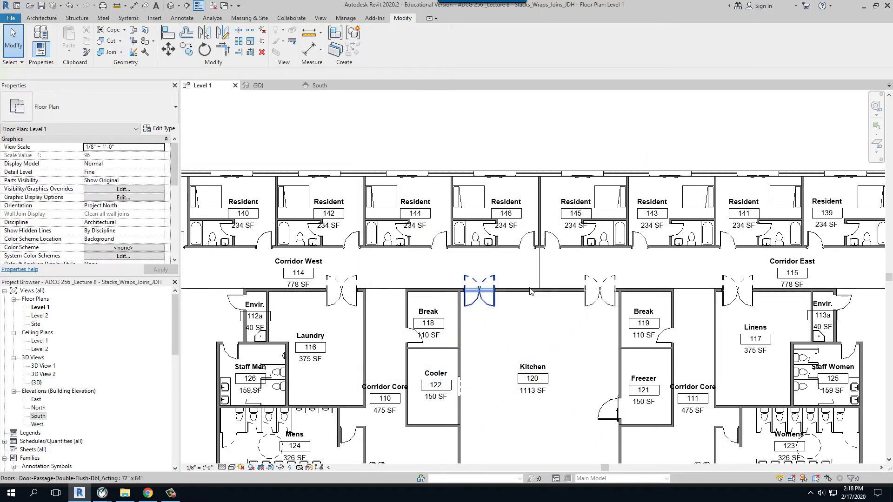
{"action": "scroll", "coordinate": [479, 293], "scroll_direction": "down", "scroll_amount": 3}
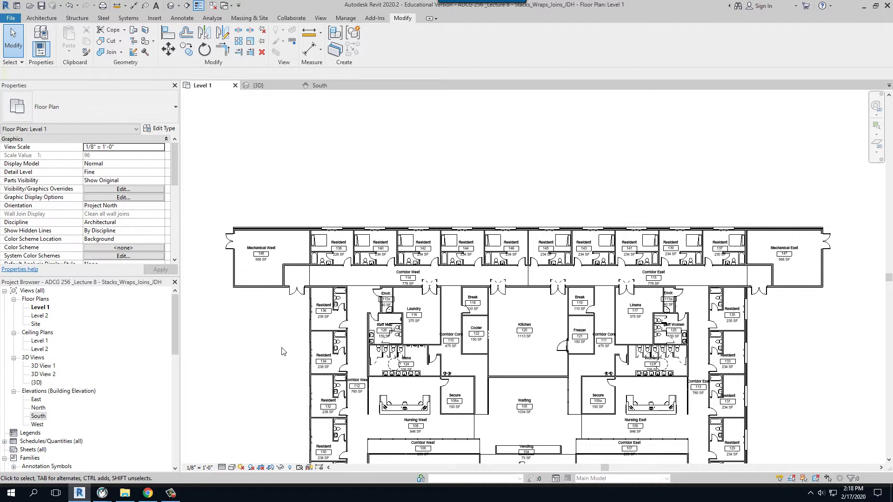
{"action": "scroll", "coordinate": [284, 352], "scroll_direction": "up", "scroll_amount": 2}
{"action": "left_click", "coordinate": [218, 246]}
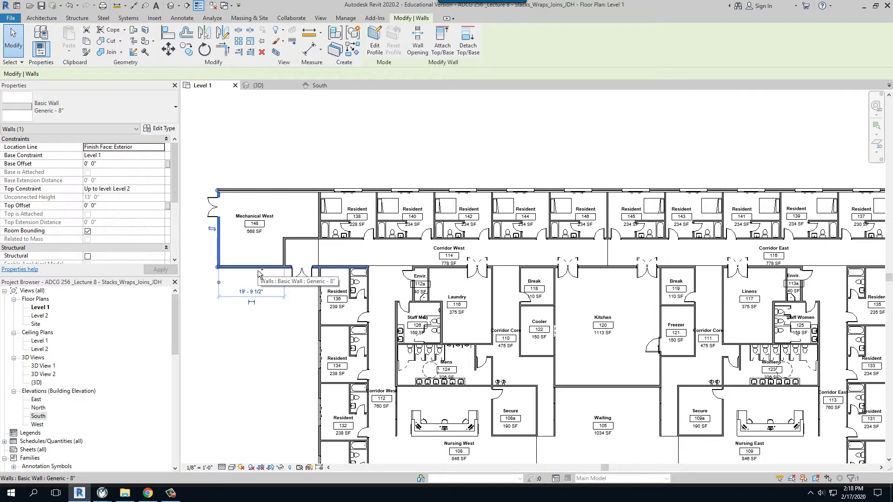
{"action": "scroll", "coordinate": [258, 275], "scroll_direction": "up", "scroll_amount": 3}
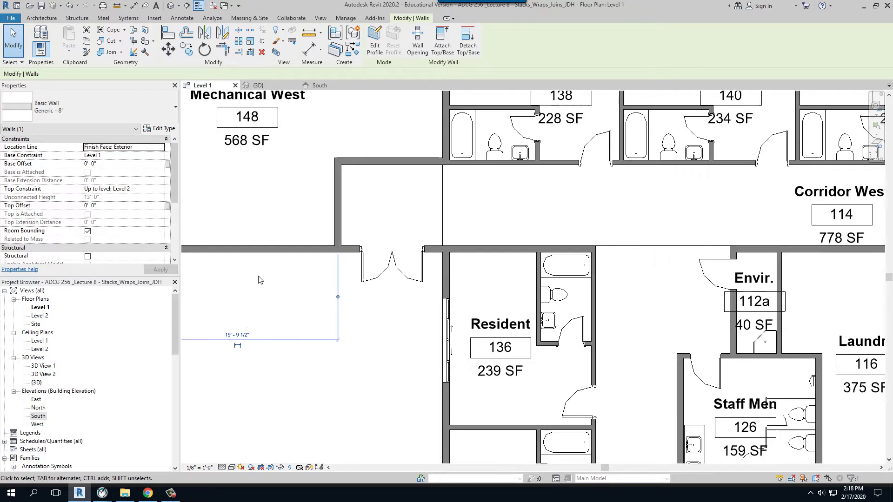
{"action": "left_click", "coordinate": [480, 252]}
{"action": "scroll", "coordinate": [497, 274], "scroll_direction": "down", "scroll_amount": 3}
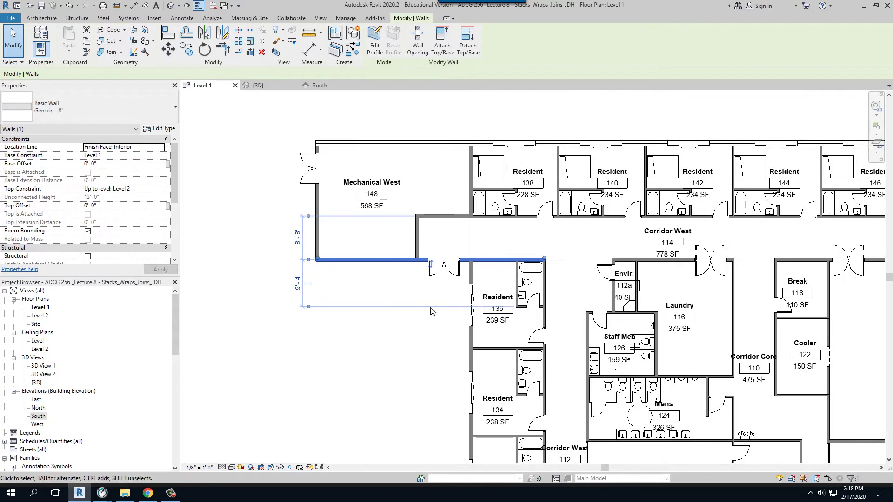
{"action": "scroll", "coordinate": [434, 307], "scroll_direction": "up", "scroll_amount": 3}
{"action": "key", "text": "Escape"}
{"action": "scroll", "coordinate": [511, 235], "scroll_direction": "up", "scroll_amount": 2}
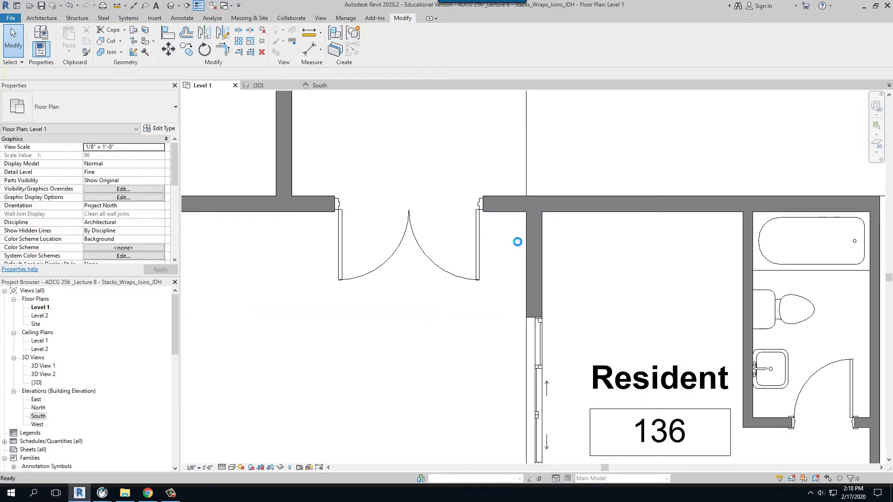
{"action": "left_click", "coordinate": [475, 223]}
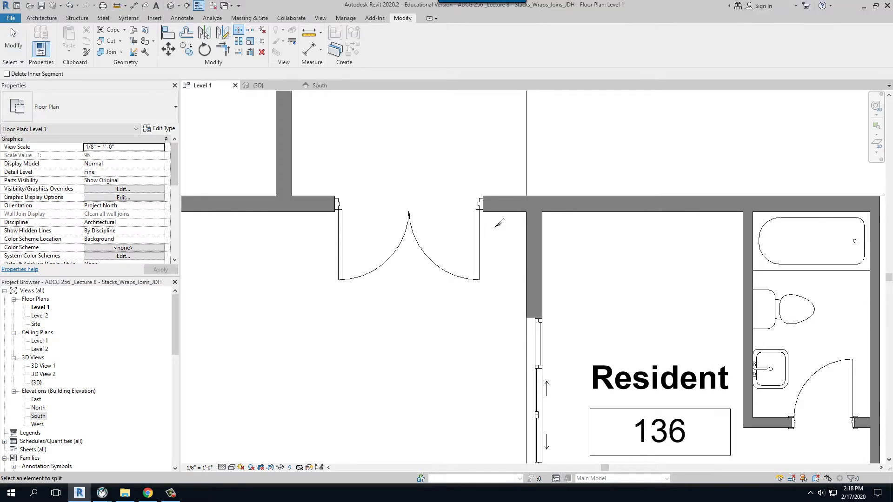
- Split the walls at the Resident 136 junction and at the east double door junction
{"action": "left_click", "coordinate": [527, 220]}
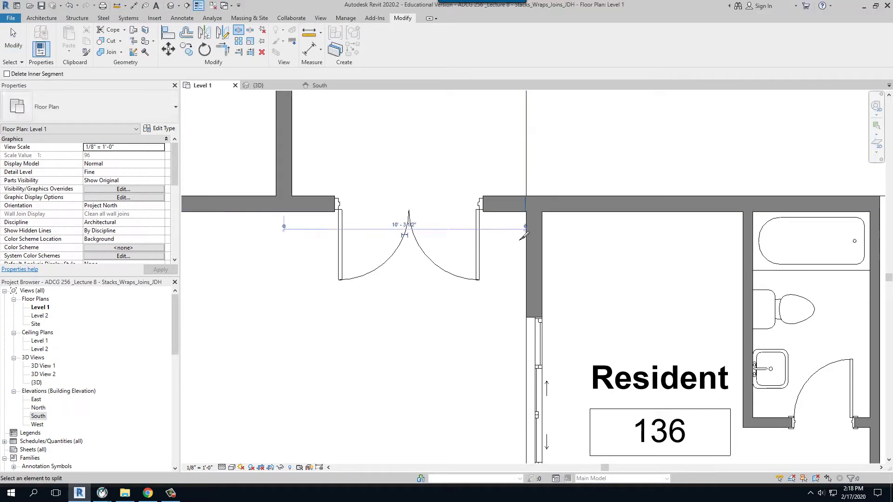
{"action": "scroll", "coordinate": [418, 272], "scroll_direction": "down", "scroll_amount": 5}
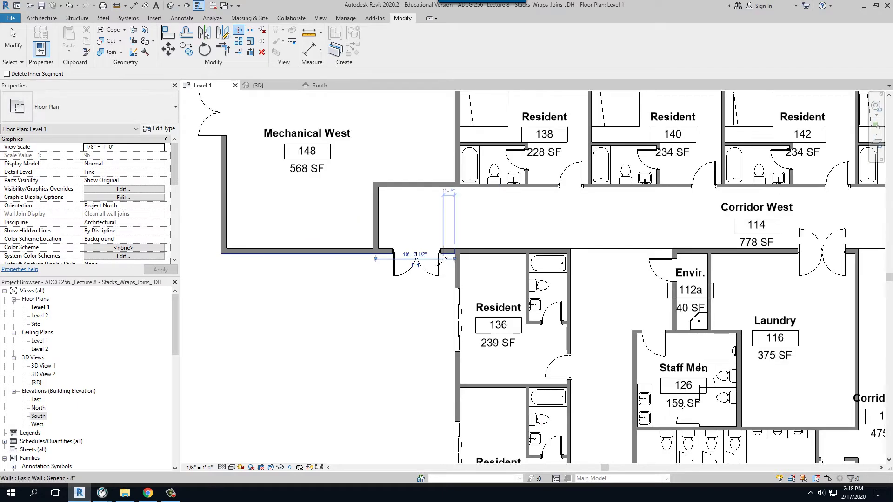
{"action": "scroll", "coordinate": [441, 261], "scroll_direction": "down", "scroll_amount": 4}
{"action": "scroll", "coordinate": [637, 264], "scroll_direction": "up", "scroll_amount": 5}
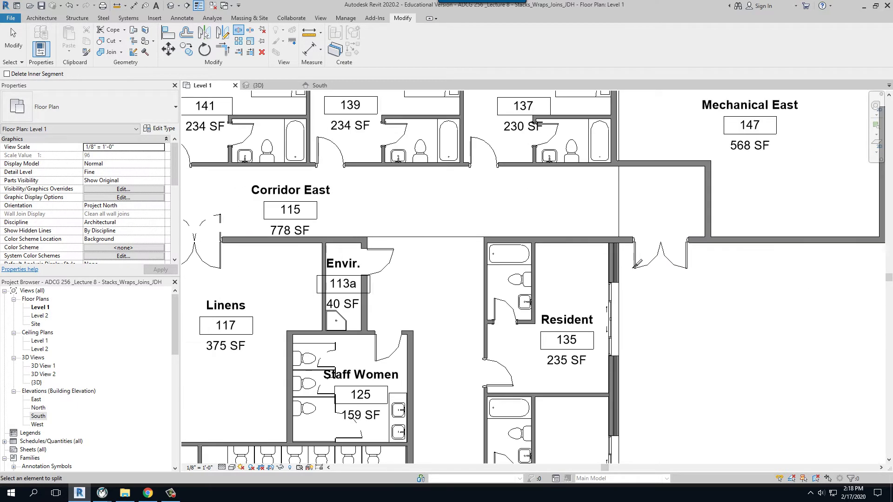
{"action": "scroll", "coordinate": [637, 263], "scroll_direction": "up", "scroll_amount": 5}
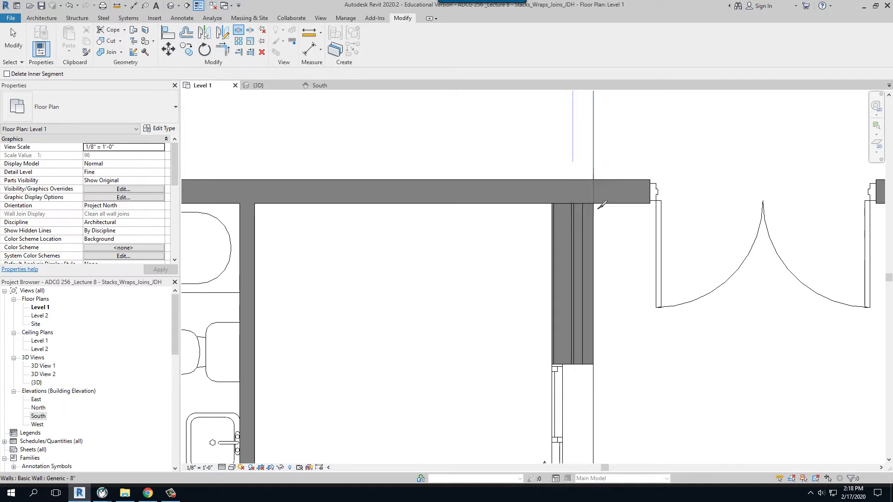
{"action": "left_click", "coordinate": [599, 207]}
- Make the walls below both Mechanical rooms, Mechanical West's side wall and the west resident wall Exterior - Brick on Mtl. Stud
{"action": "key", "text": "Escape"}
{"action": "scroll", "coordinate": [622, 243], "scroll_direction": "down", "scroll_amount": 8}
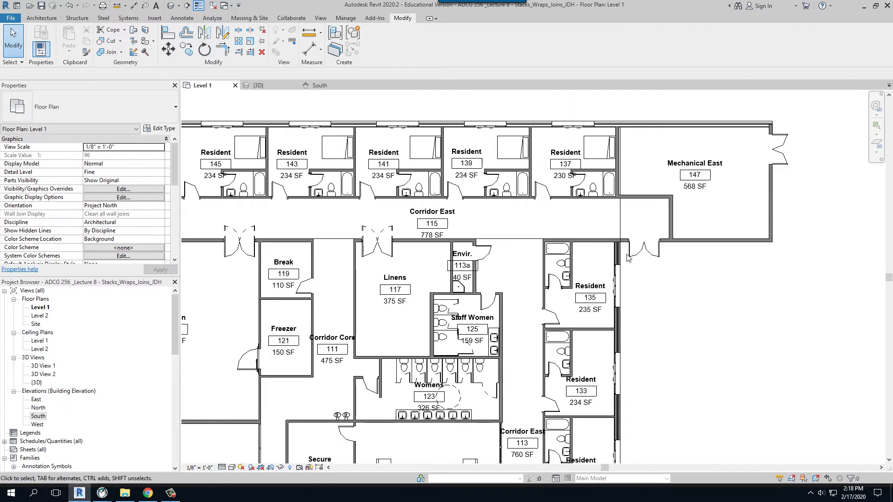
{"action": "left_click", "coordinate": [696, 245]}
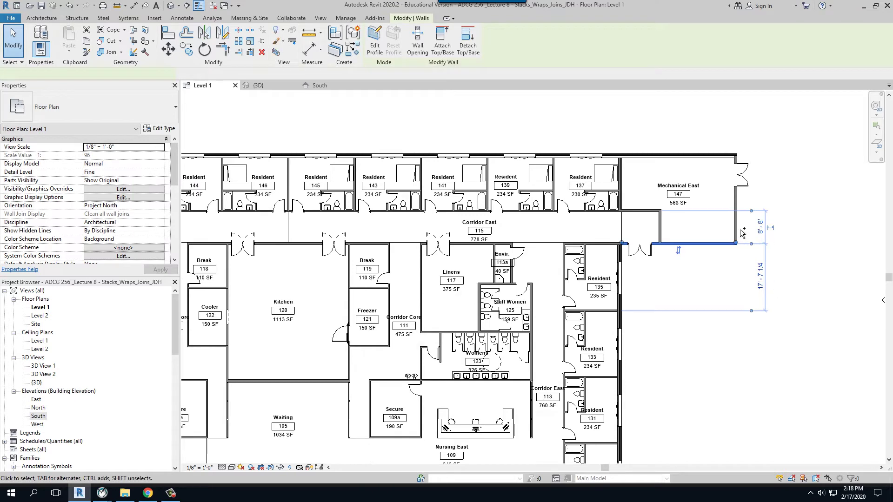
{"action": "scroll", "coordinate": [835, 278], "scroll_direction": "down", "scroll_amount": 4}
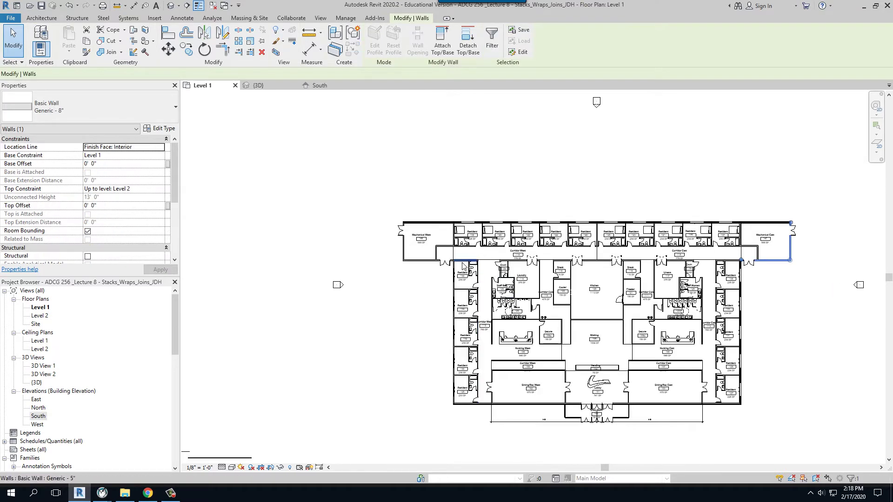
{"action": "scroll", "coordinate": [382, 272], "scroll_direction": "up", "scroll_amount": 5}
{"action": "left_click", "coordinate": [380, 258], "text": "ctrl"}
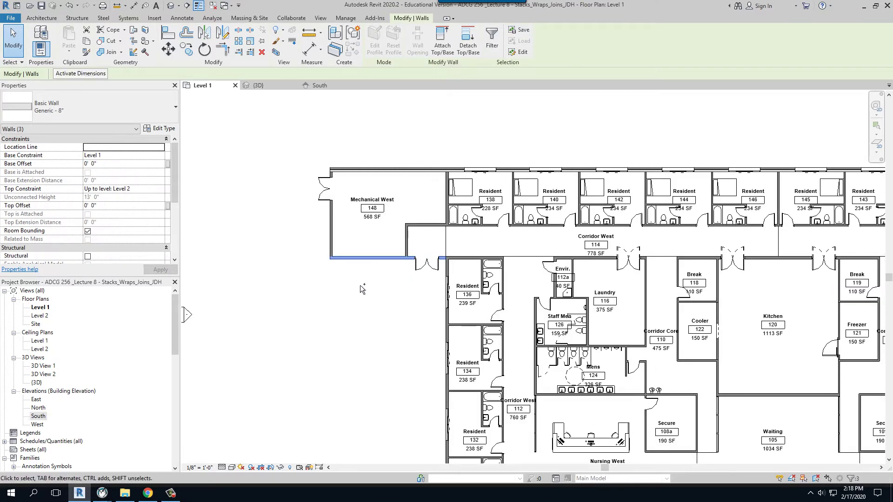
{"action": "left_click", "coordinate": [333, 252], "text": "ctrl"}
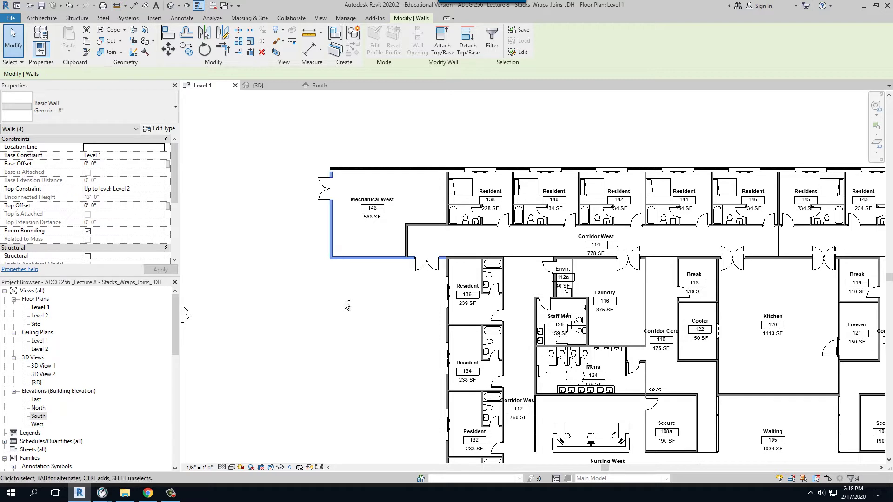
{"action": "left_click", "coordinate": [447, 325], "text": "ctrl"}
{"action": "left_click", "coordinate": [175, 107]}
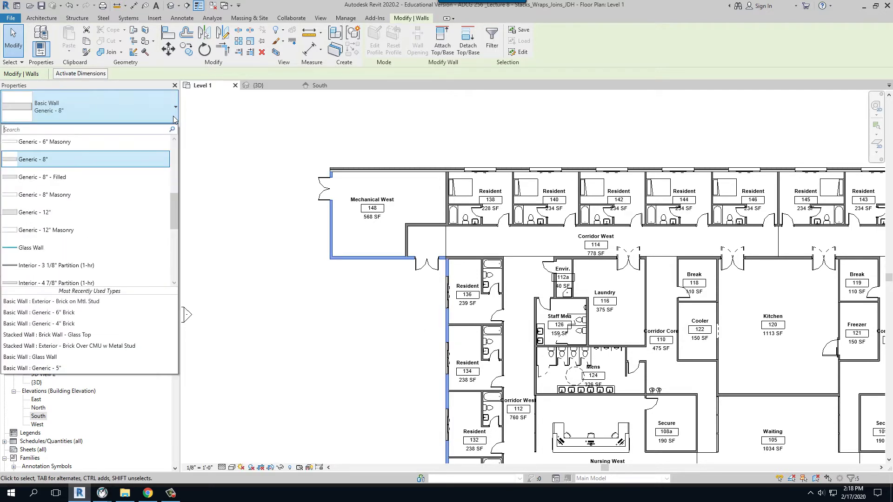
{"action": "left_click_drag", "start_coordinate": [175, 200], "coordinate": [174, 135]}
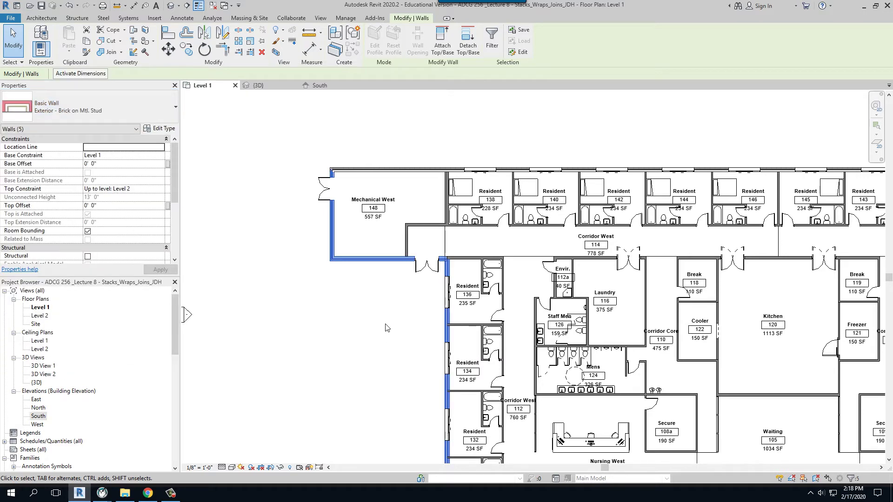
{"action": "scroll", "coordinate": [367, 267], "scroll_direction": "down", "scroll_amount": 4}
{"action": "scroll", "coordinate": [371, 277], "scroll_direction": "up", "scroll_amount": 8}
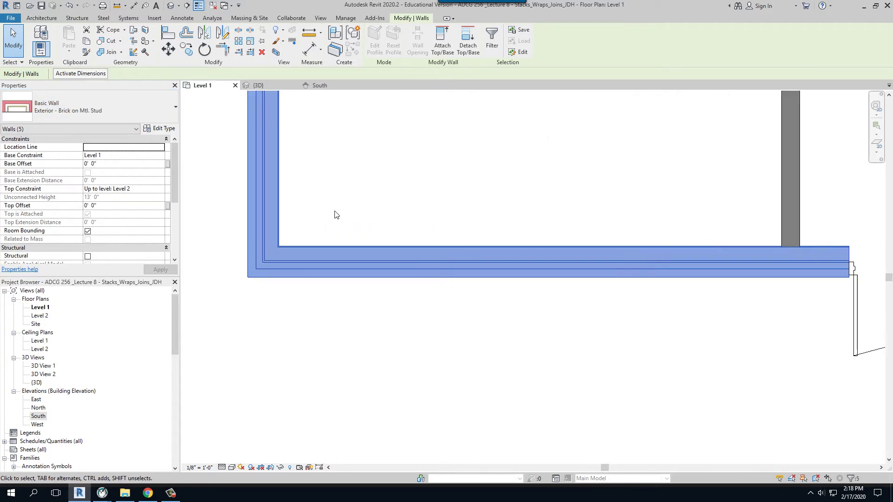
- Flip the west exterior wall by Resident 134 so its brick faces outside
{"action": "left_click", "coordinate": [338, 212]}
{"action": "scroll", "coordinate": [300, 266], "scroll_direction": "down", "scroll_amount": 3}
{"action": "scroll", "coordinate": [365, 236], "scroll_direction": "down", "scroll_amount": 3}
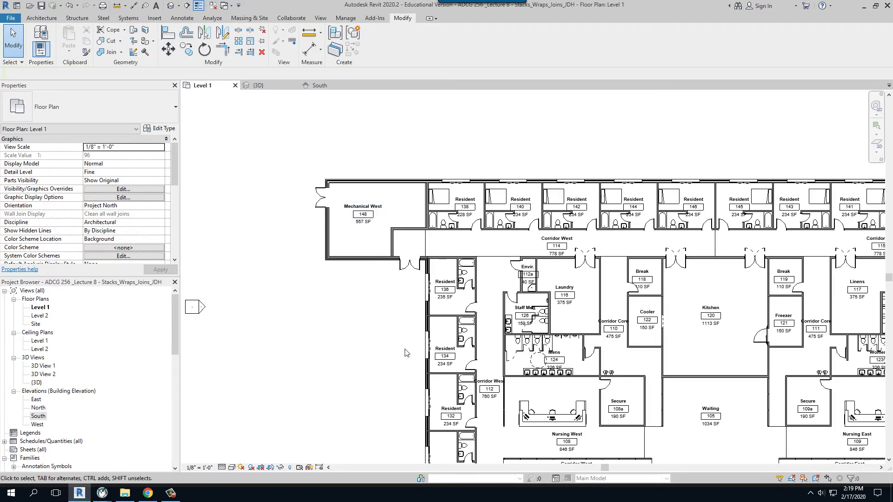
{"action": "scroll", "coordinate": [416, 350], "scroll_direction": "up", "scroll_amount": 7}
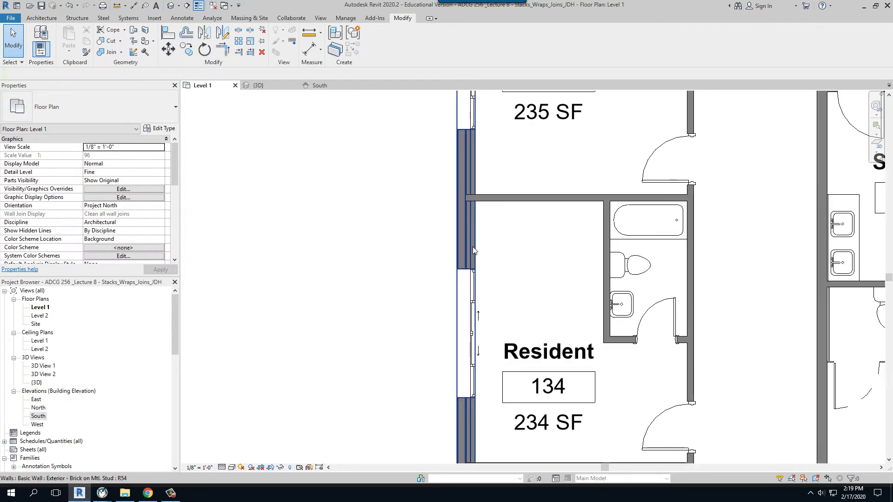
{"action": "left_click", "coordinate": [470, 230]}
{"action": "scroll", "coordinate": [482, 227], "scroll_direction": "down", "scroll_amount": 4}
{"action": "key", "text": "space"}
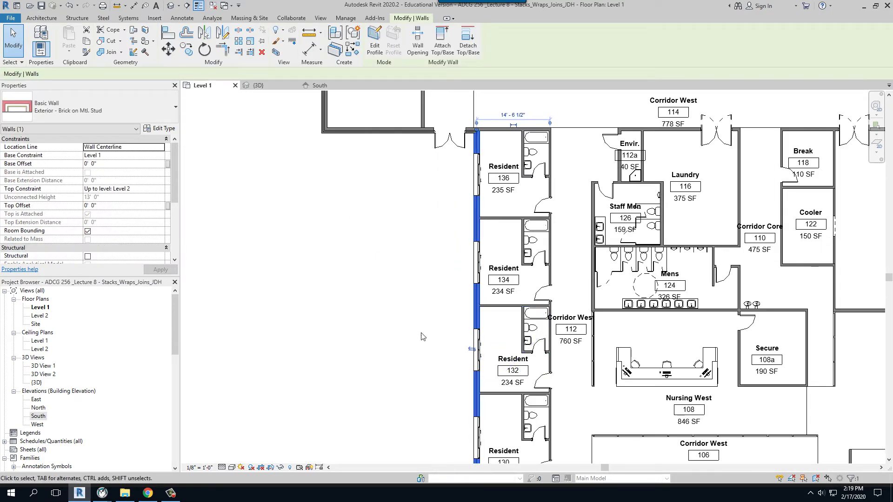
{"action": "left_click", "coordinate": [418, 275]}
- Try selecting the wall below Mechanical West and an east wing exterior wall, clearing each selection
{"action": "left_click", "coordinate": [400, 132]}
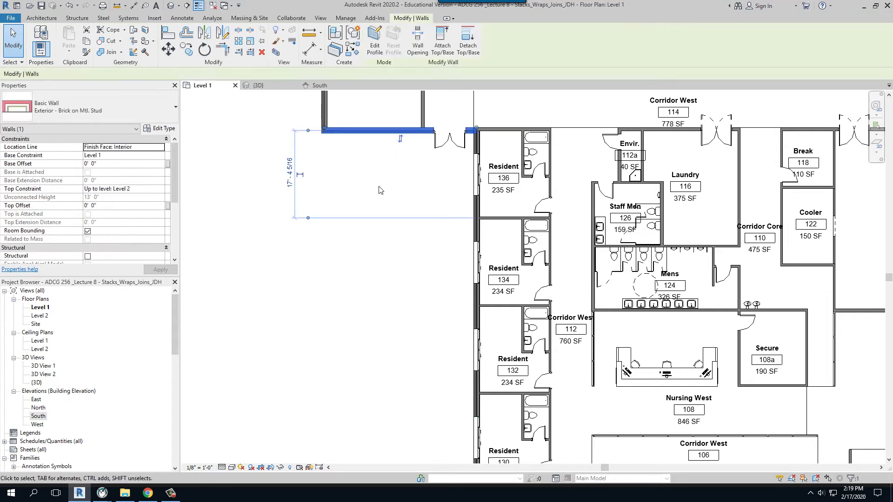
{"action": "left_click", "coordinate": [381, 191]}
{"action": "scroll", "coordinate": [333, 211], "scroll_direction": "down", "scroll_amount": 3}
{"action": "scroll", "coordinate": [688, 237], "scroll_direction": "up", "scroll_amount": 5}
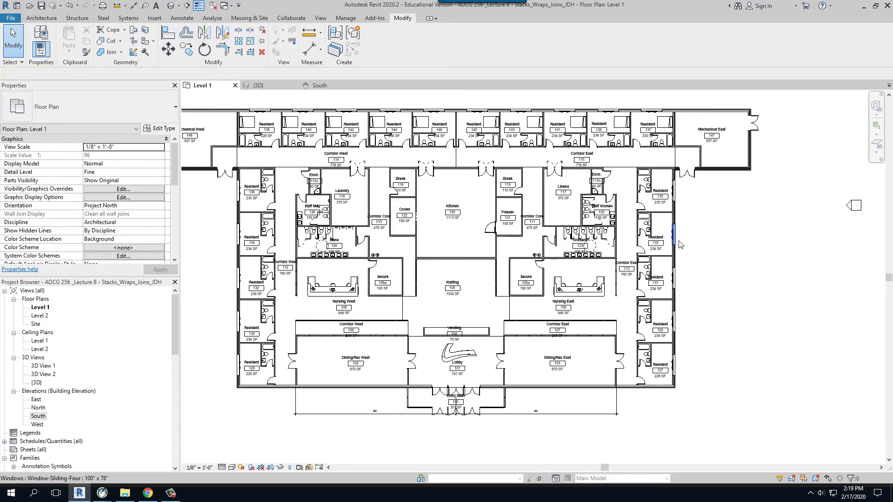
{"action": "scroll", "coordinate": [799, 203], "scroll_direction": "down", "scroll_amount": 3}
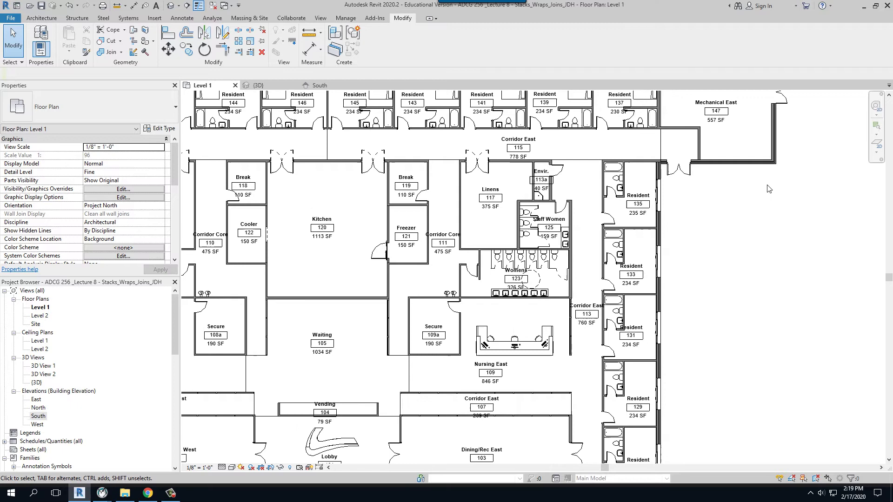
{"action": "scroll", "coordinate": [754, 165], "scroll_direction": "up", "scroll_amount": 4}
{"action": "left_click", "coordinate": [754, 165]}
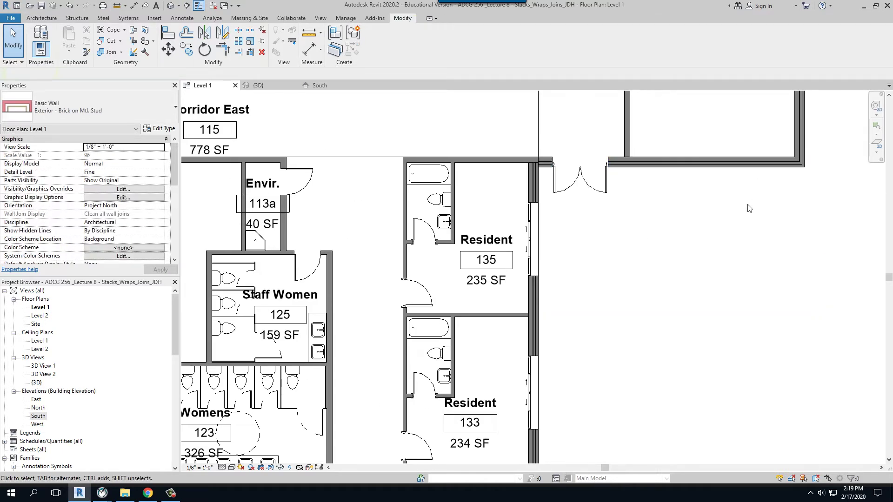
{"action": "left_click", "coordinate": [747, 212]}
{"action": "scroll", "coordinate": [733, 216], "scroll_direction": "down", "scroll_amount": 3}
- Select Mechanical East's bottom and side walls, the east and west exterior walls, and the wall below Mechanical West
{"action": "left_click", "coordinate": [739, 198]}
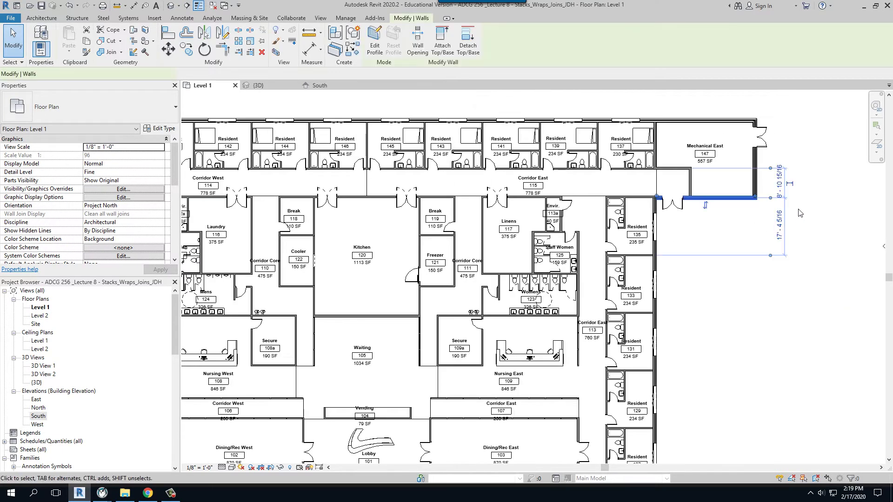
{"action": "left_click", "coordinate": [759, 189], "text": "ctrl"}
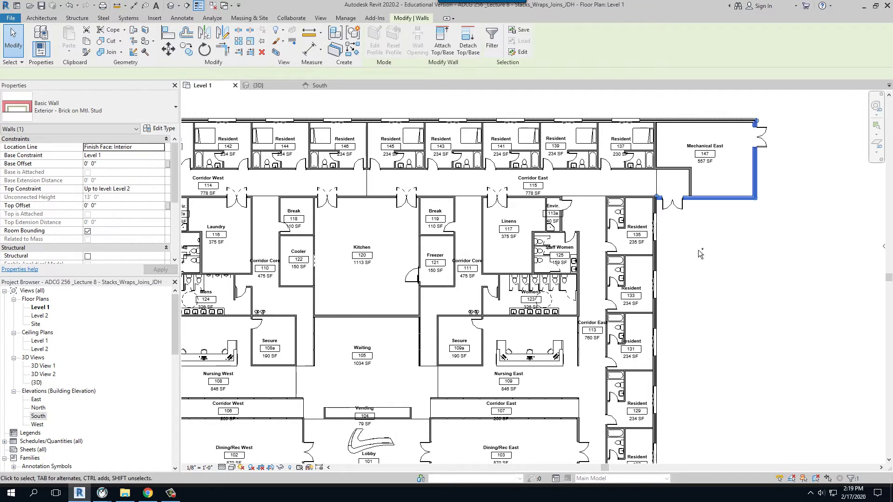
{"action": "left_click", "coordinate": [656, 257], "text": "ctrl"}
{"action": "scroll", "coordinate": [667, 318], "scroll_direction": "down", "scroll_amount": 3}
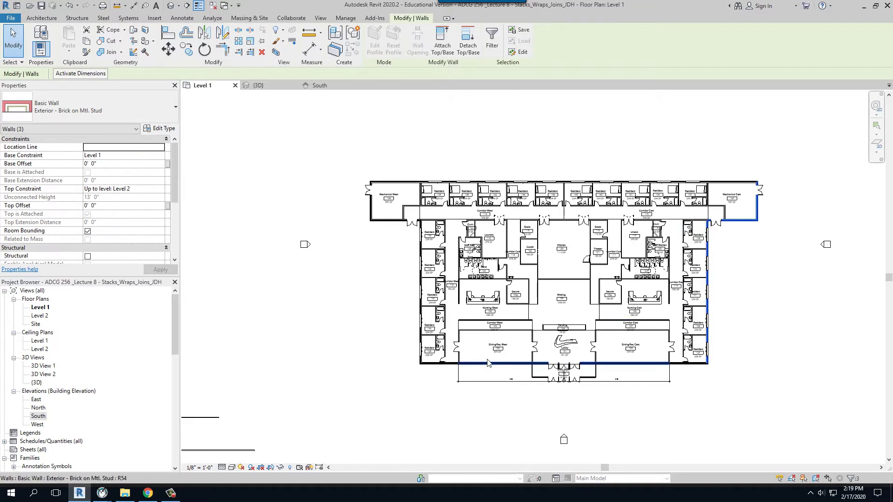
{"action": "scroll", "coordinate": [421, 358], "scroll_direction": "up", "scroll_amount": 5}
{"action": "left_click", "coordinate": [357, 347], "text": "ctrl"}
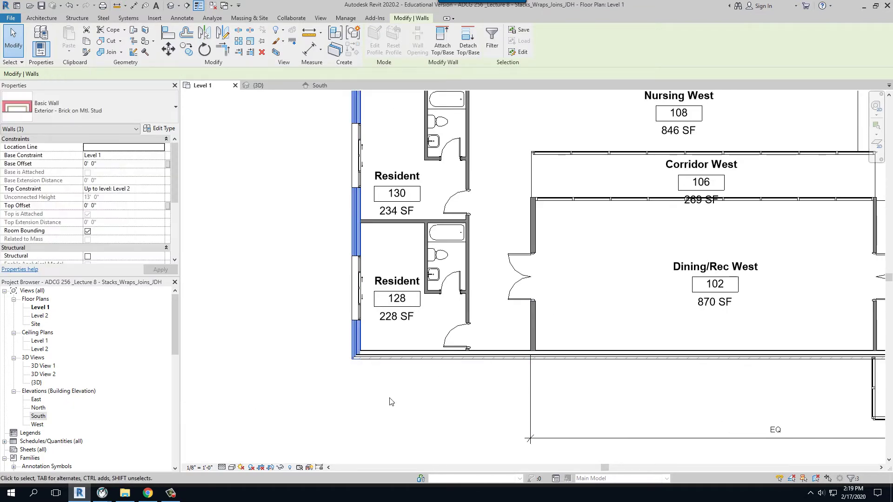
{"action": "scroll", "coordinate": [390, 381], "scroll_direction": "down", "scroll_amount": 4}
{"action": "scroll", "coordinate": [320, 110], "scroll_direction": "up", "scroll_amount": 4}
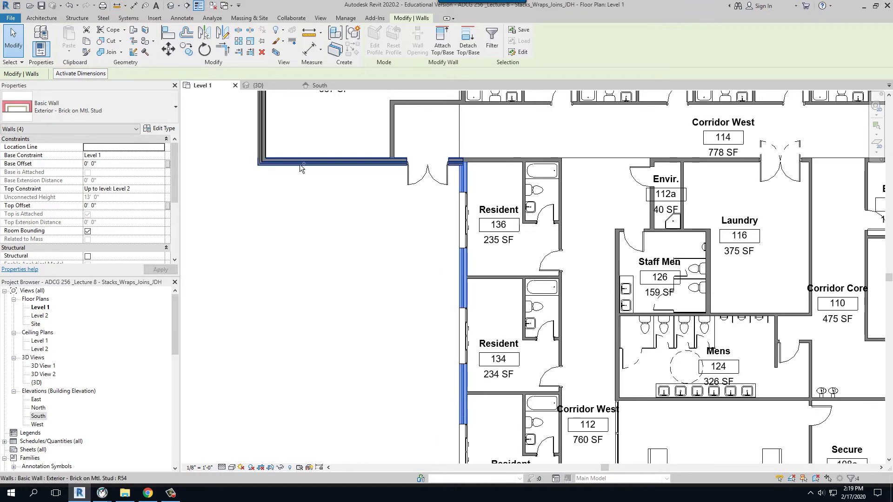
{"action": "left_click", "coordinate": [302, 162], "text": "ctrl"}
{"action": "left_click", "coordinate": [264, 150], "text": "ctrl"}
{"action": "right_click", "coordinate": [264, 150]}
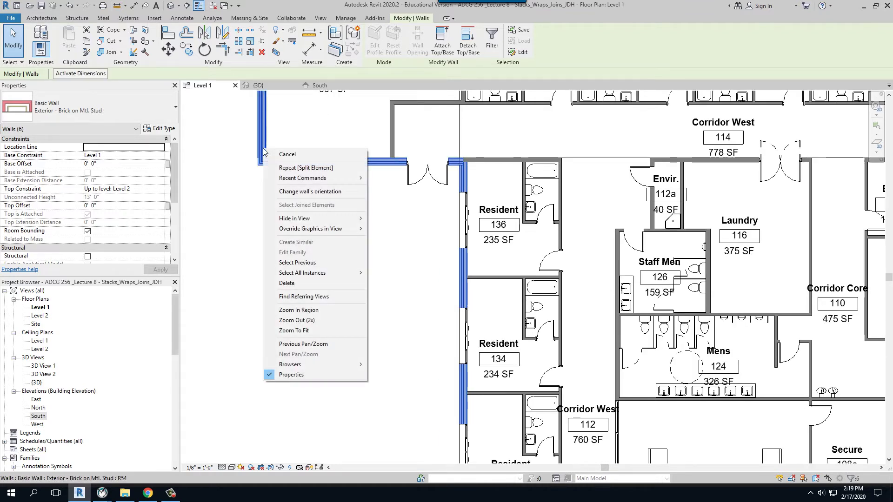
{"action": "mouse_move", "coordinate": [309, 230]}
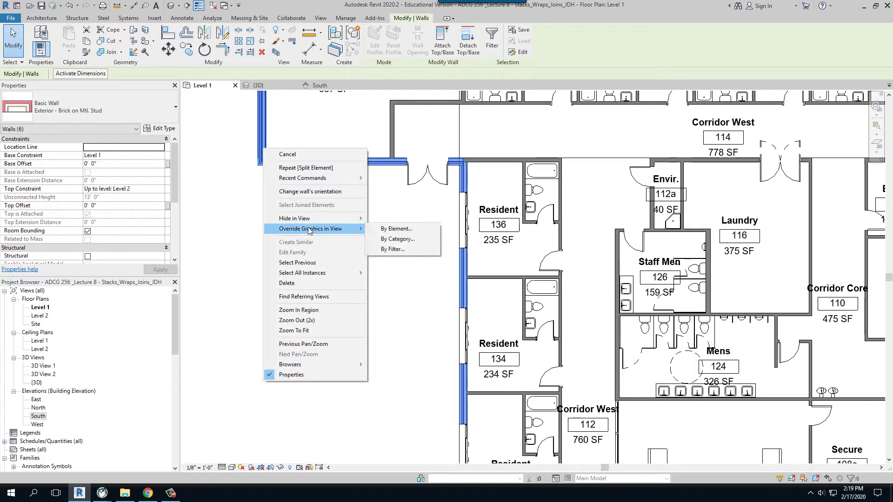
{"action": "left_click", "coordinate": [396, 229]}
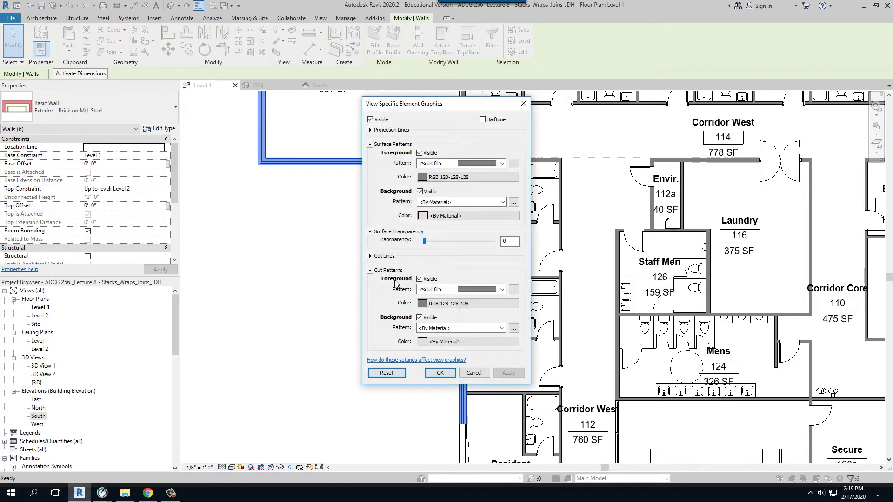
{"action": "left_click", "coordinate": [502, 164]}
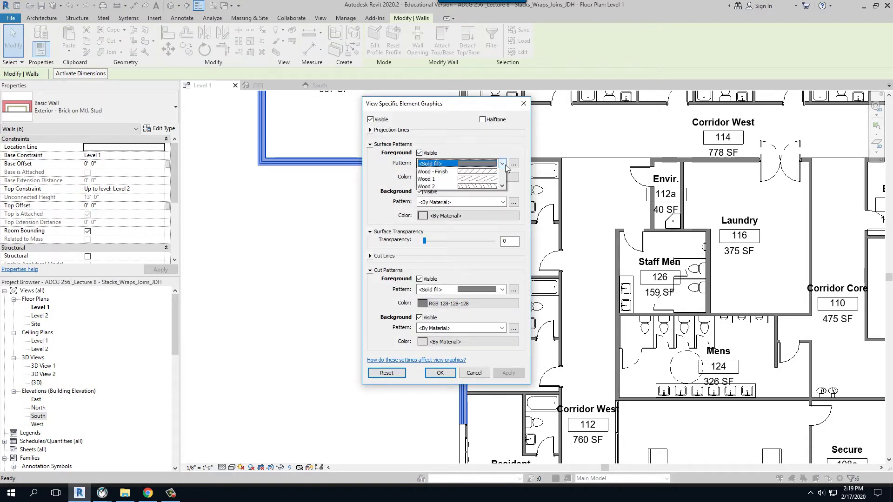
{"action": "left_click", "coordinate": [493, 180]}
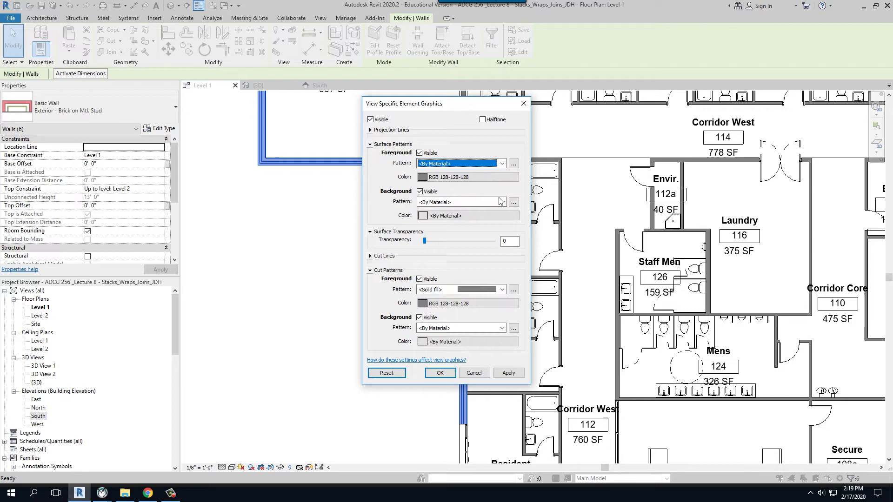
{"action": "left_click", "coordinate": [502, 289]}
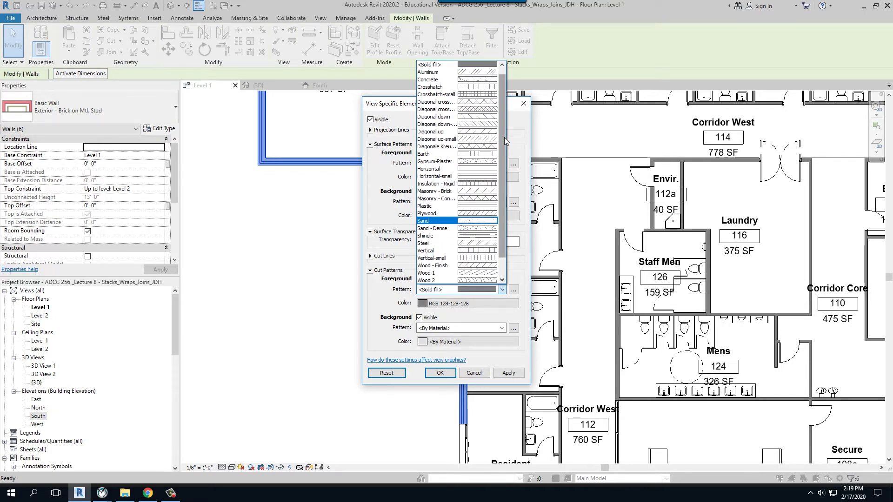
{"action": "left_click_drag", "start_coordinate": [504, 138], "coordinate": [499, 97]}
{"action": "left_click", "coordinate": [490, 64]}
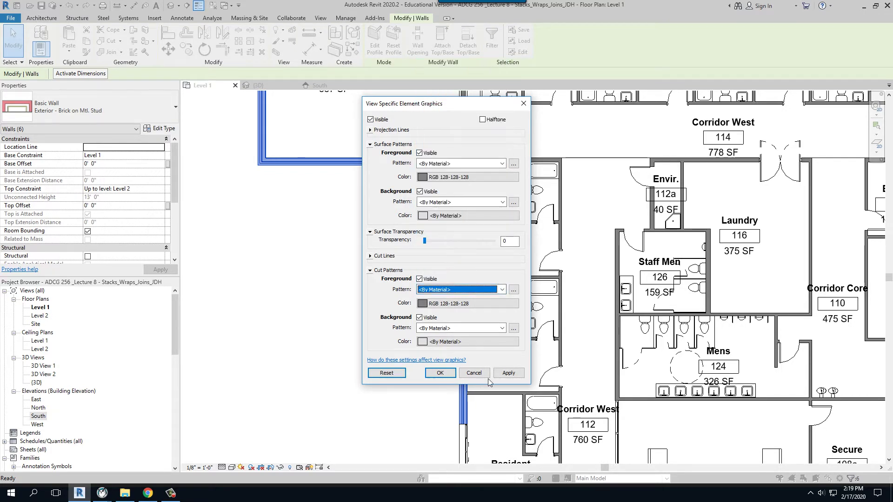
{"action": "left_click", "coordinate": [507, 375]}
{"action": "left_click", "coordinate": [437, 373]}
{"action": "left_click", "coordinate": [420, 303]}
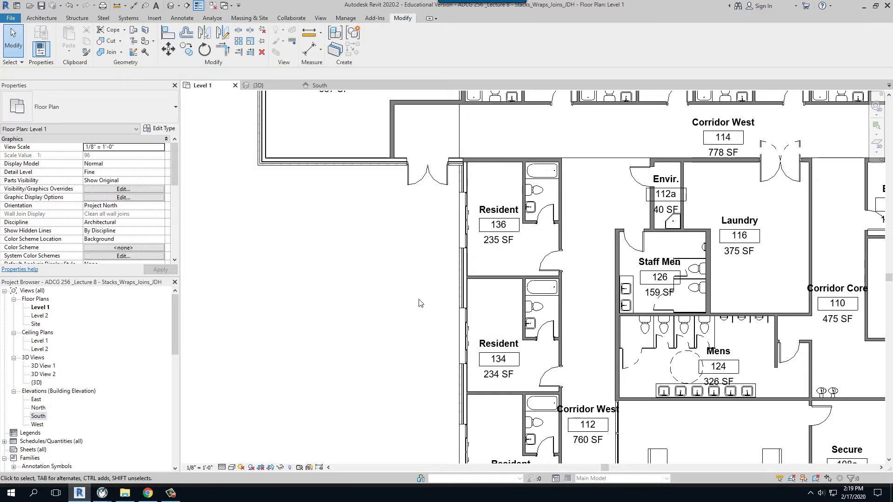
{"action": "scroll", "coordinate": [420, 303], "scroll_direction": "down", "scroll_amount": 5}
{"action": "scroll", "coordinate": [437, 277], "scroll_direction": "up", "scroll_amount": 4}
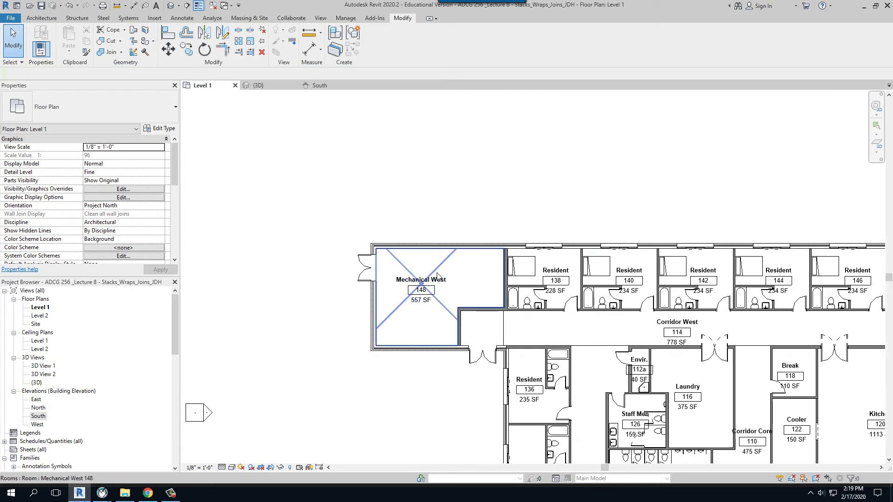
{"action": "scroll", "coordinate": [349, 228], "scroll_direction": "down", "scroll_amount": 2}
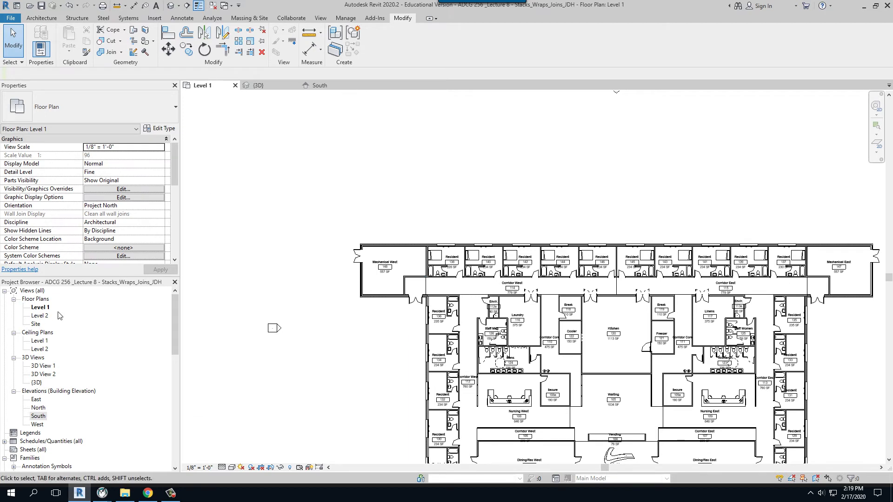
- Show the Level 2 plan at Fine detail in Hidden Line style and edit the roof's footprint
{"action": "double_click", "coordinate": [41, 316]}
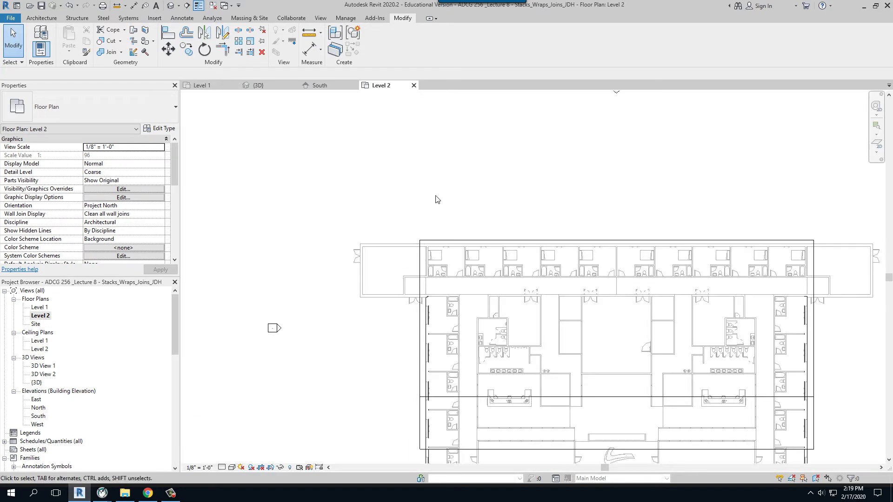
{"action": "scroll", "coordinate": [455, 265], "scroll_direction": "up", "scroll_amount": 2}
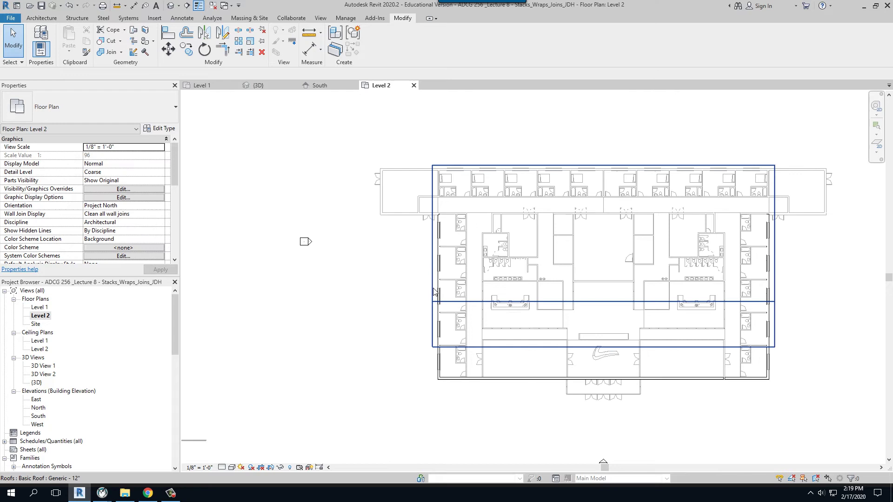
{"action": "left_click", "coordinate": [222, 467]}
{"action": "left_click", "coordinate": [236, 458]}
{"action": "left_click", "coordinate": [231, 467]}
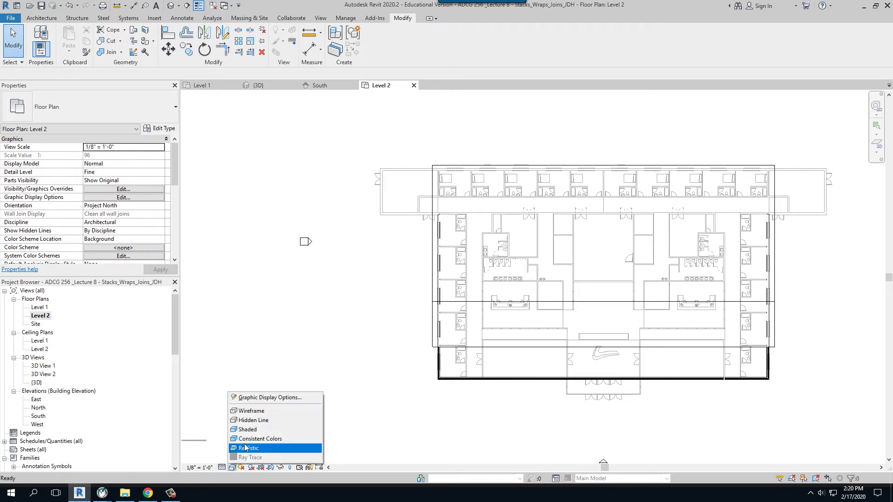
{"action": "left_click", "coordinate": [257, 420]}
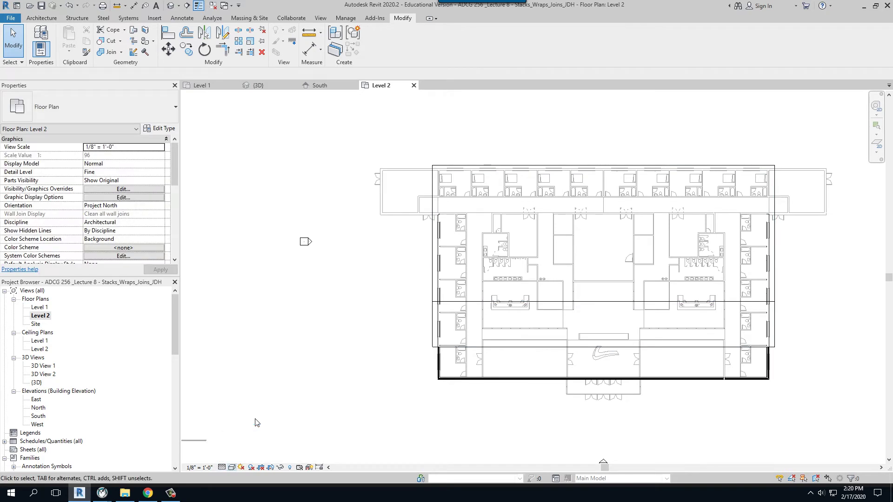
{"action": "left_click", "coordinate": [454, 307]}
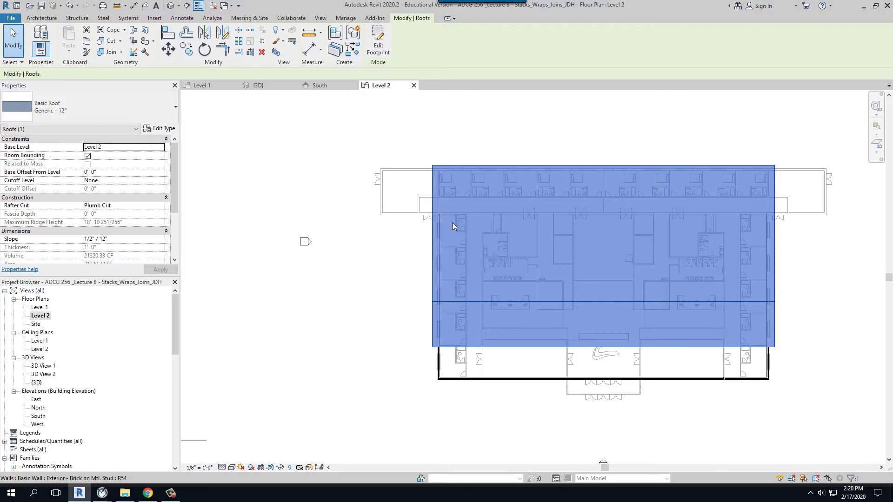
{"action": "left_click", "coordinate": [379, 42]}
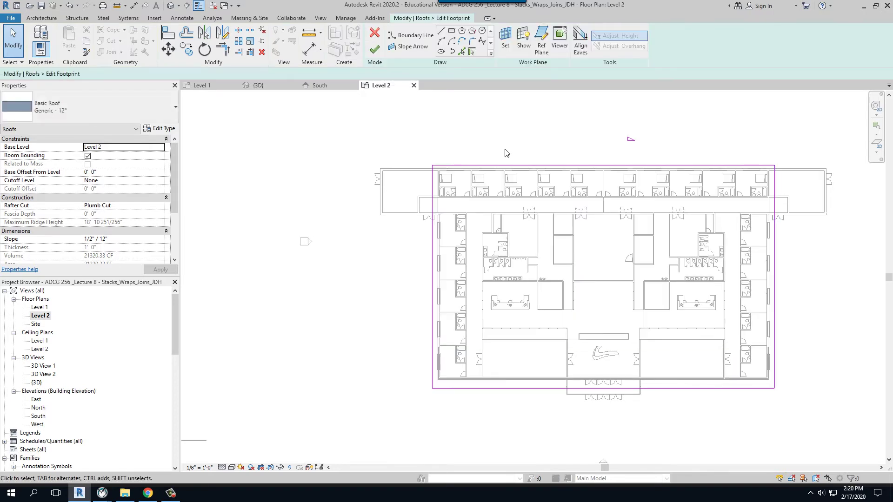
- Sketch footprint boundary lines around the west wing's outer corner and west wall
{"action": "scroll", "coordinate": [496, 156], "scroll_direction": "up", "scroll_amount": 1}
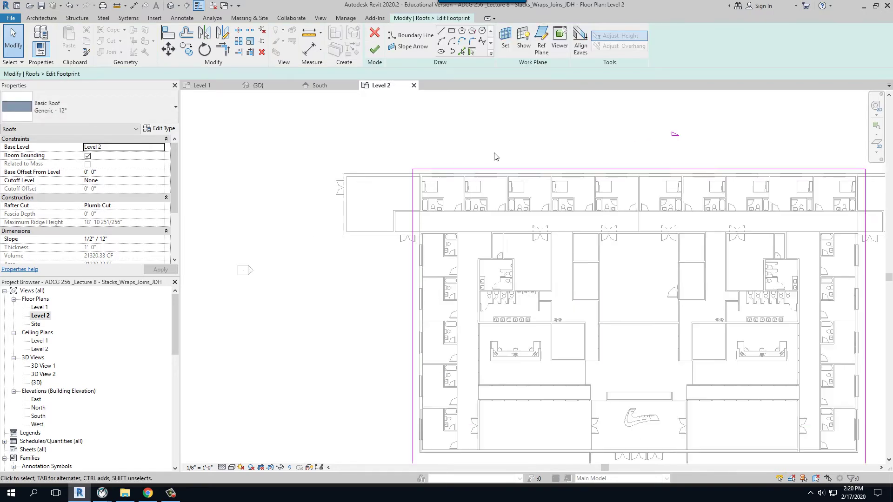
{"action": "left_click", "coordinate": [440, 33]}
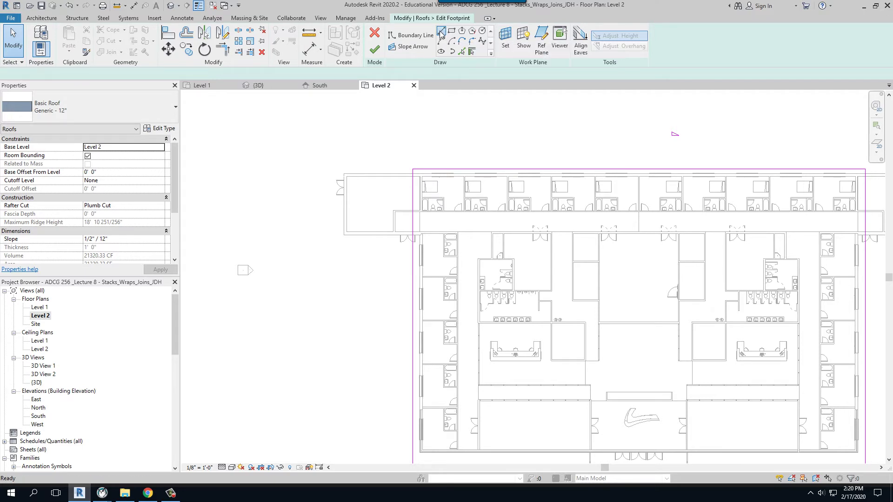
{"action": "scroll", "coordinate": [379, 234], "scroll_direction": "up", "scroll_amount": 2}
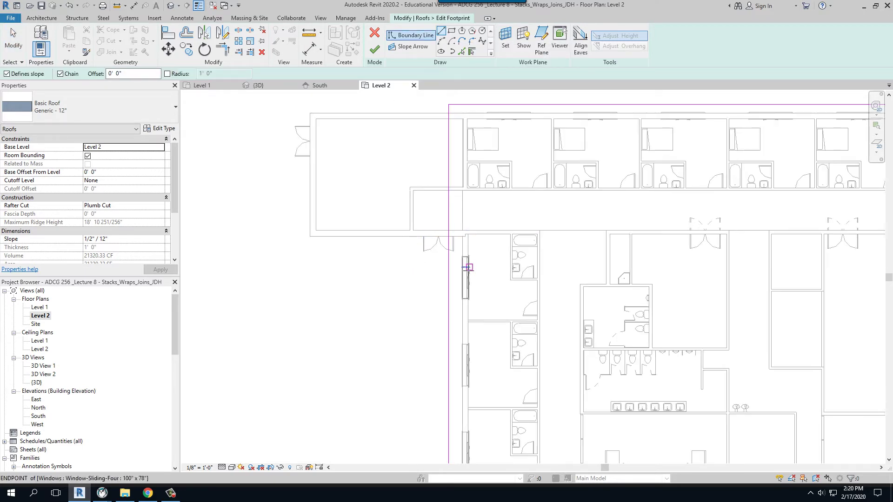
{"action": "scroll", "coordinate": [445, 263], "scroll_direction": "up", "scroll_amount": 2}
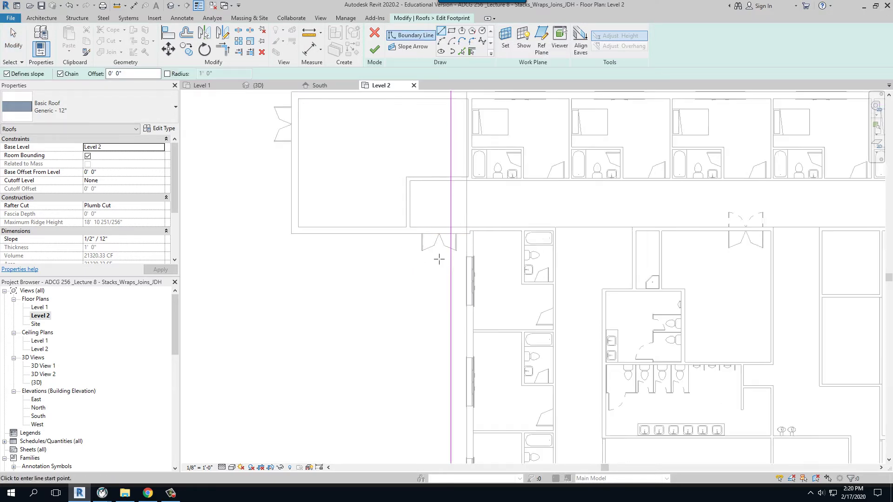
{"action": "left_click", "coordinate": [385, 228]}
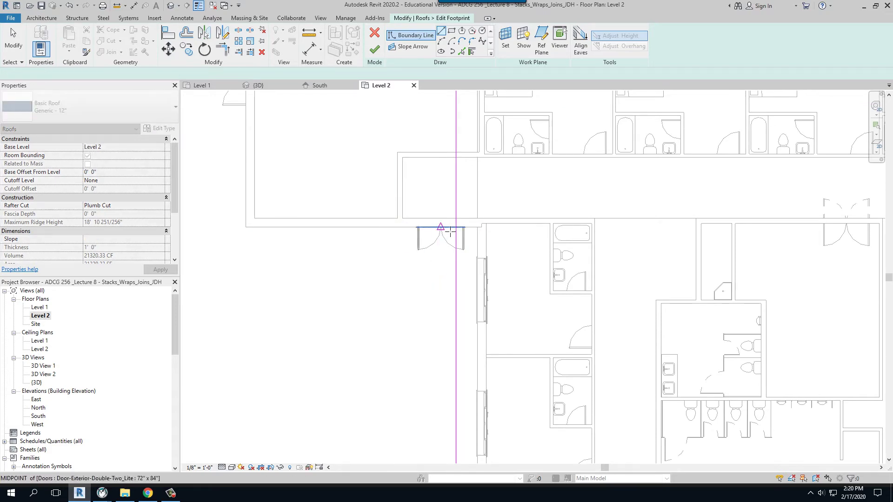
{"action": "left_click", "coordinate": [450, 231]}
{"action": "scroll", "coordinate": [349, 237], "scroll_direction": "down", "scroll_amount": 3}
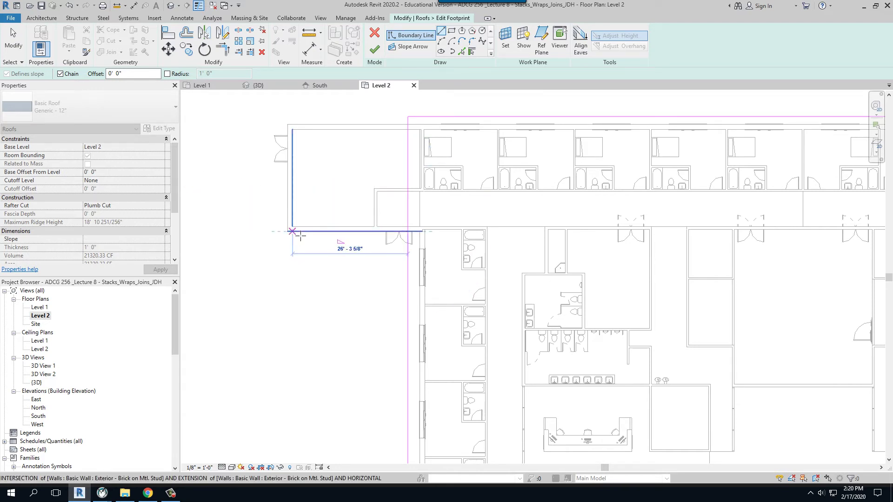
{"action": "left_click", "coordinate": [293, 196]}
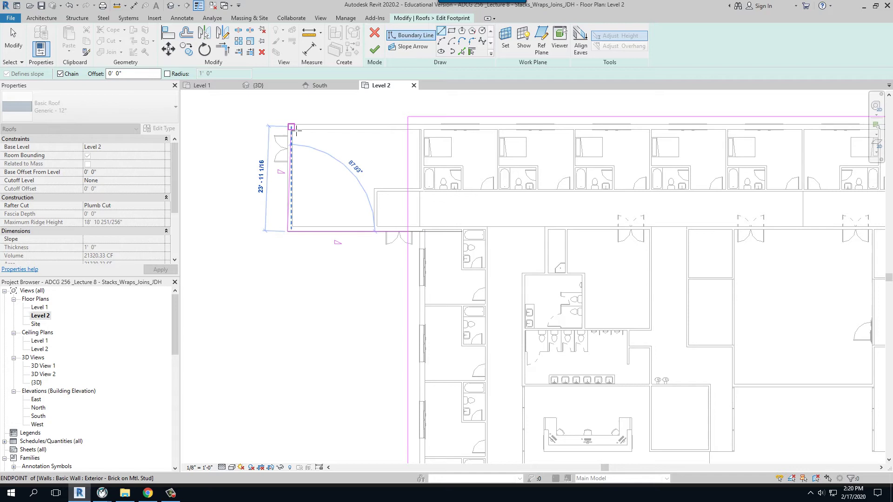
{"action": "left_click", "coordinate": [288, 124]}
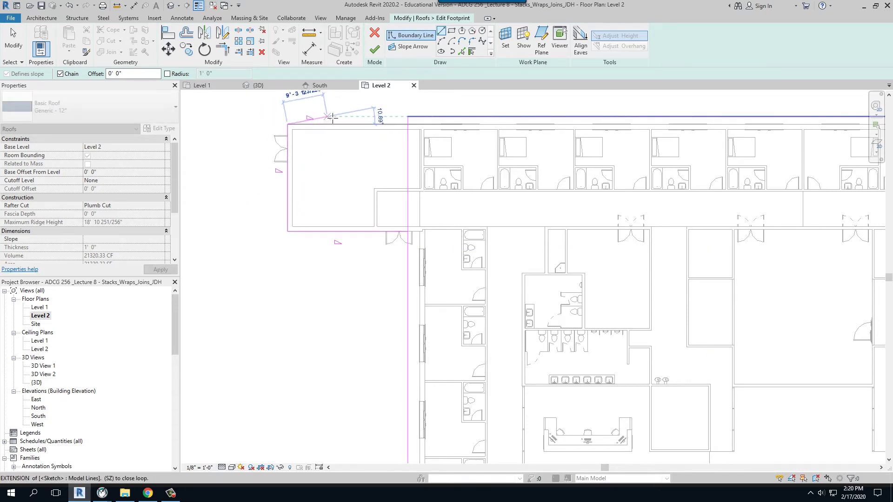
{"action": "key", "text": "Escape"}
{"action": "key", "text": "Escape"}
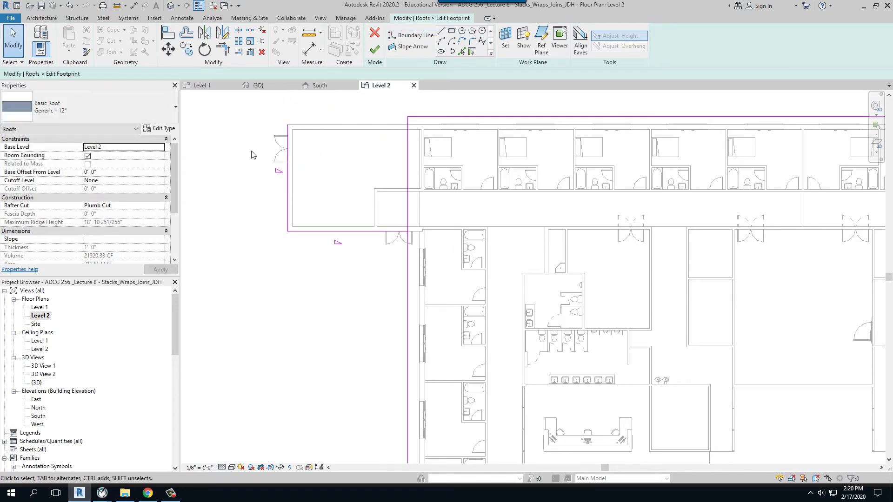
{"action": "key", "text": "z"}
{"action": "key", "text": "f"}
- Sketch footprint boundary lines around the east wing up to its top corner
{"action": "left_click", "coordinate": [442, 31]}
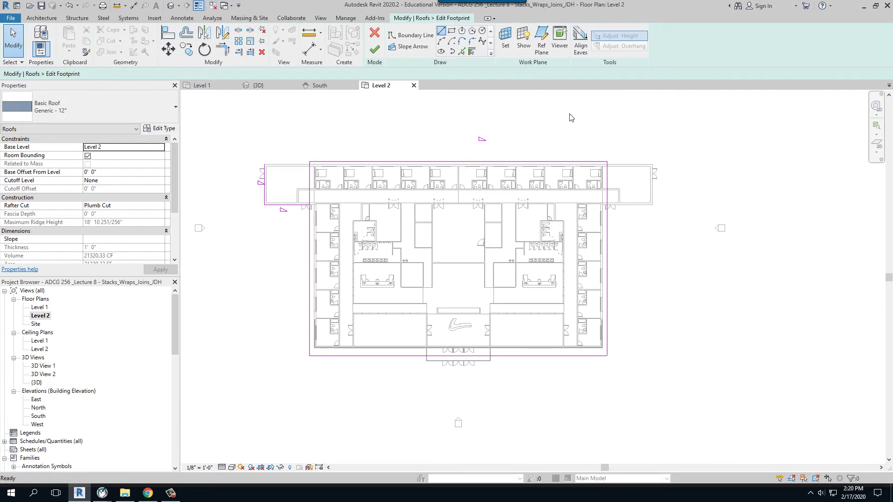
{"action": "scroll", "coordinate": [564, 203], "scroll_direction": "up", "scroll_amount": 5}
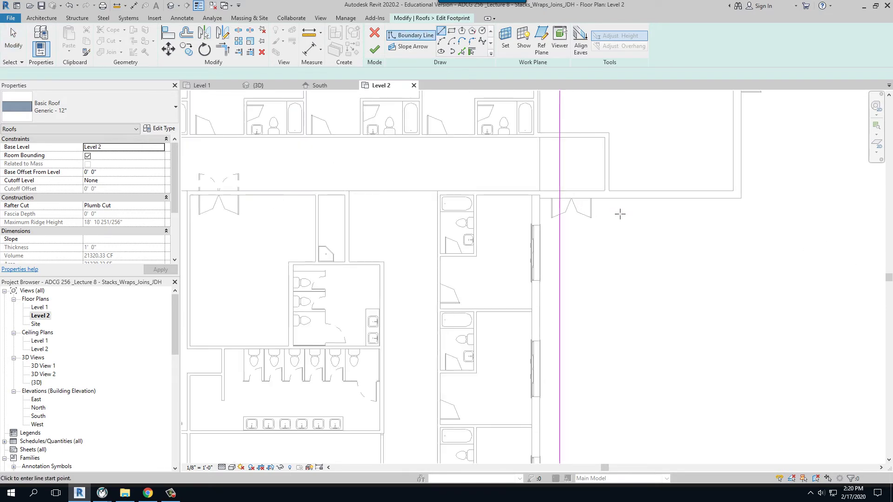
{"action": "left_click", "coordinate": [551, 197]}
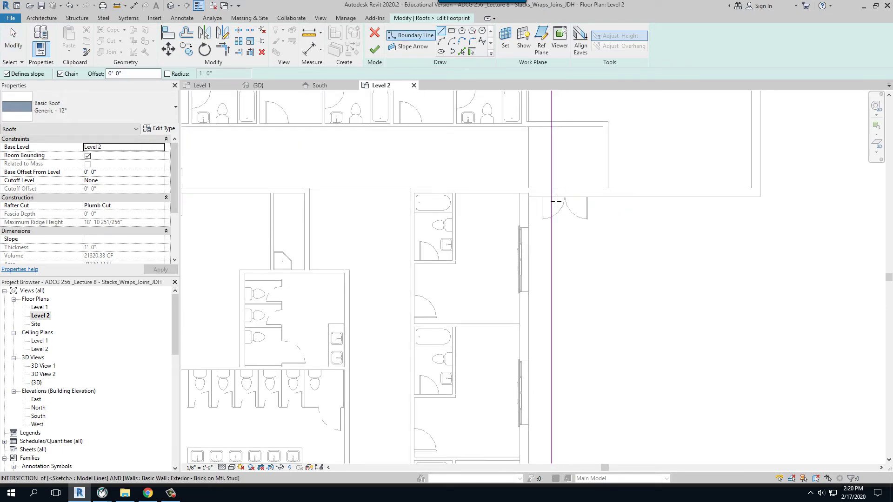
{"action": "left_click", "coordinate": [767, 201]}
{"action": "scroll", "coordinate": [767, 201], "scroll_direction": "down", "scroll_amount": 2}
{"action": "scroll", "coordinate": [768, 116], "scroll_direction": "up", "scroll_amount": 1}
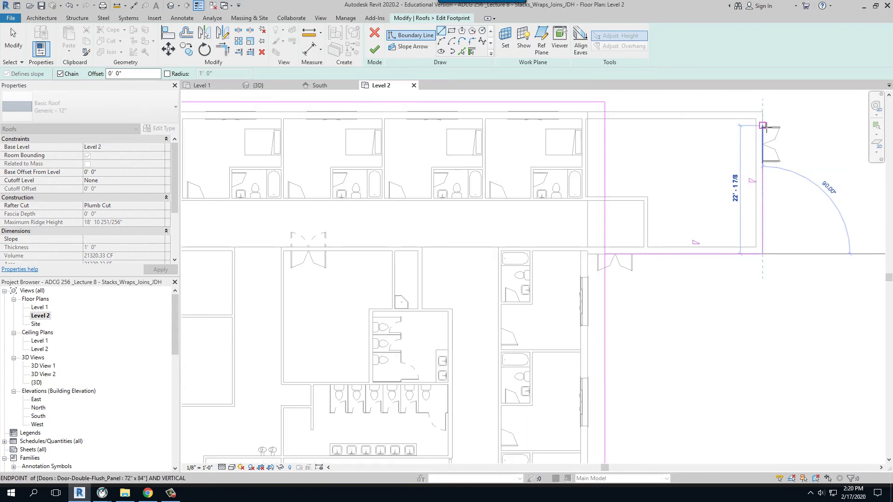
{"action": "left_click", "coordinate": [768, 116]}
{"action": "key", "text": "Escape"}
{"action": "key", "text": "Escape"}
{"action": "scroll", "coordinate": [782, 239], "scroll_direction": "down", "scroll_amount": 6}
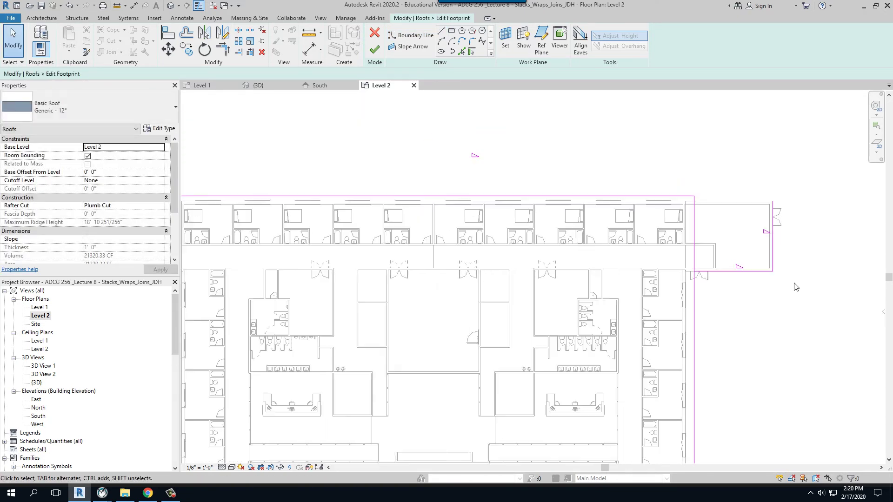
{"action": "scroll", "coordinate": [770, 300], "scroll_direction": "up", "scroll_amount": 3}
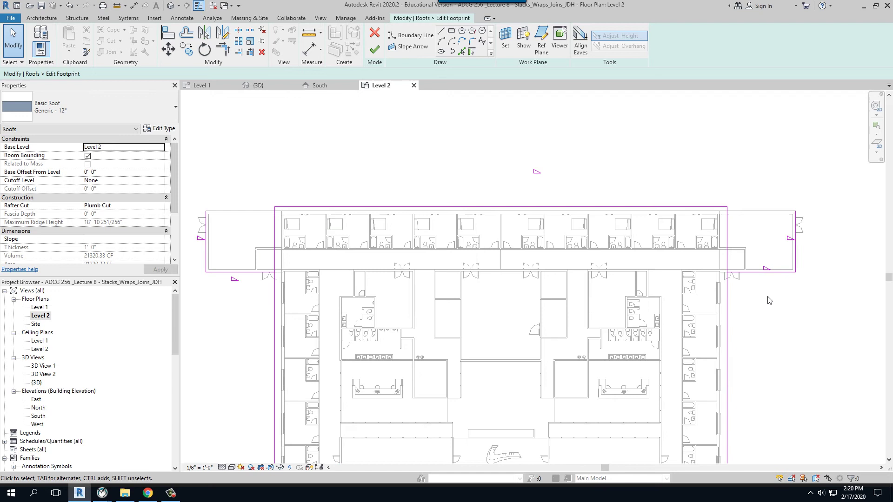
{"action": "scroll", "coordinate": [792, 290], "scroll_direction": "down", "scroll_amount": 1}
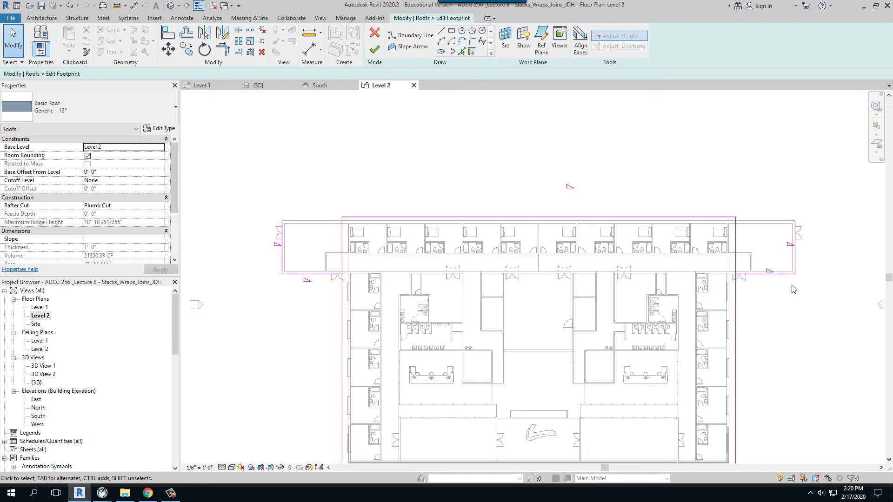
- Uncheck Defines Slope on the right and left end edges of the footprint
{"action": "left_click", "coordinate": [796, 261]}
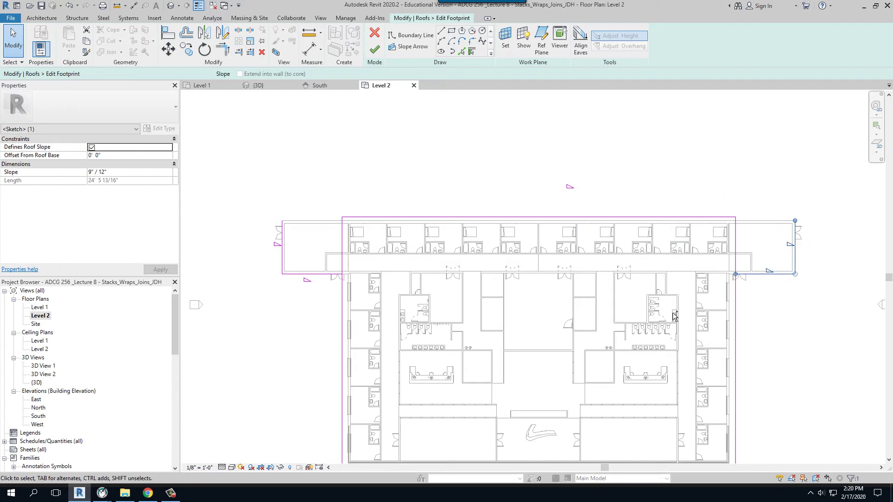
{"action": "left_click", "coordinate": [308, 274], "text": "ctrl"}
{"action": "left_click", "coordinate": [282, 249], "text": "ctrl"}
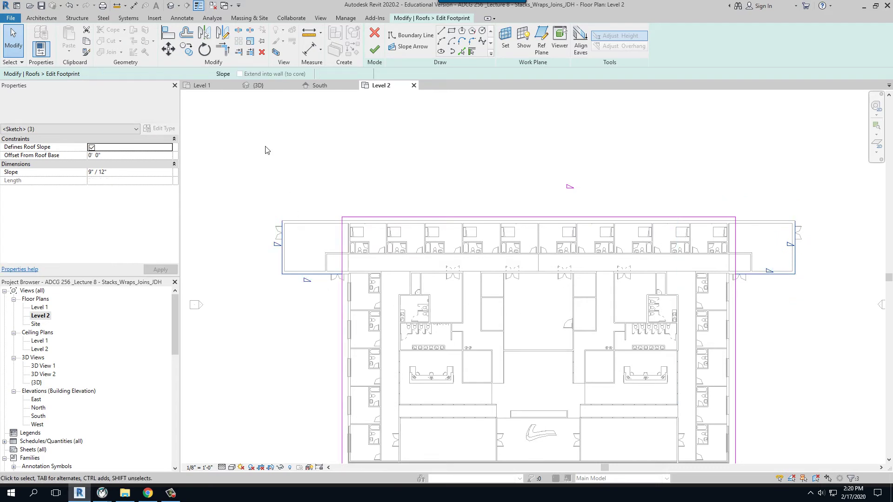
{"action": "left_click", "coordinate": [193, 74]}
{"action": "left_click", "coordinate": [213, 247]}
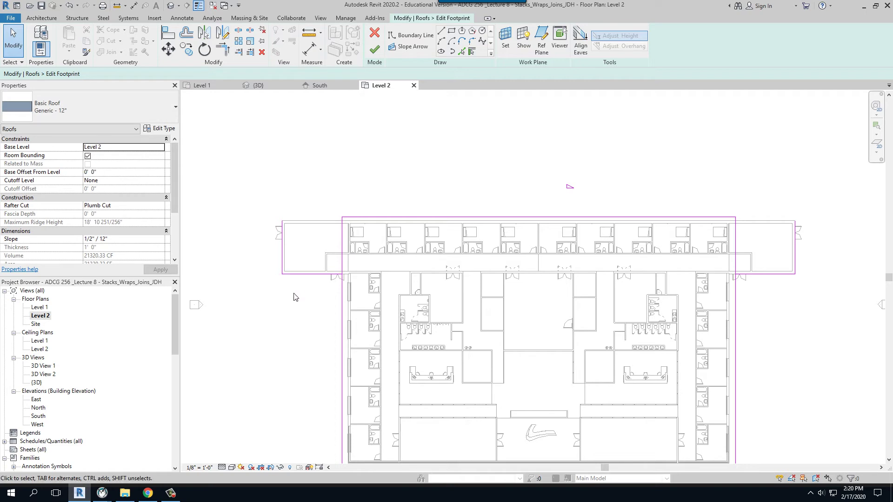
- Trim/extend the top footprint line and the right edge into a corner
{"action": "key", "text": "t"}
{"action": "key", "text": "r"}
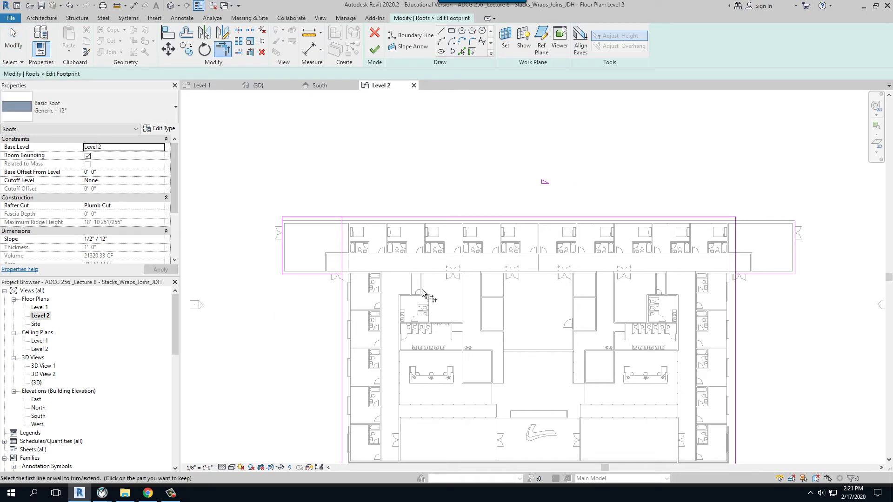
{"action": "left_click", "coordinate": [726, 219]}
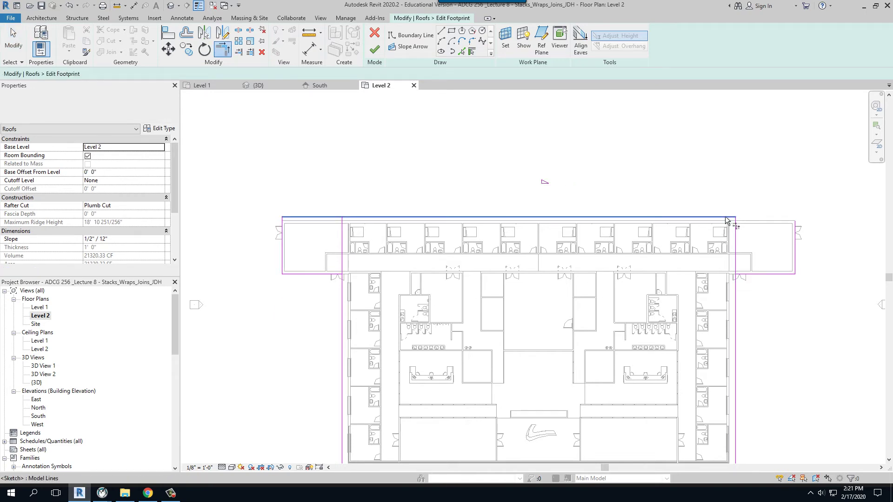
{"action": "left_click", "coordinate": [799, 257]}
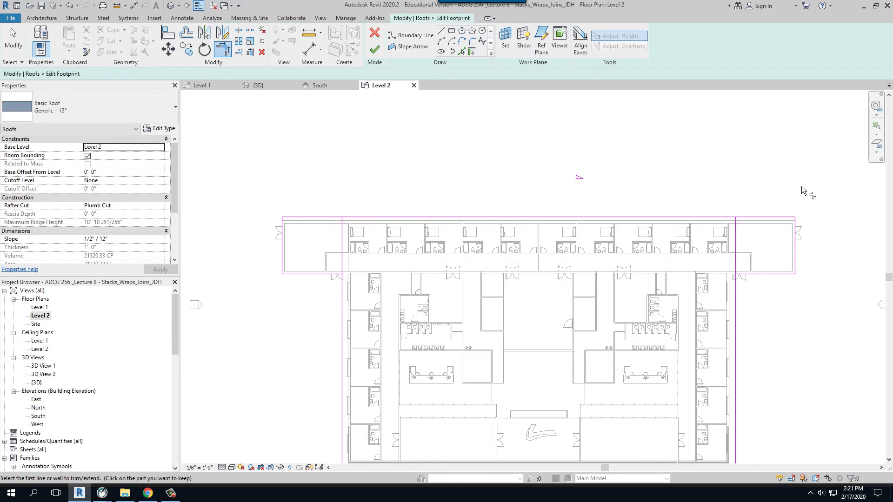
- Continue past the intersecting-lines error, then trim the crossing west sketch lines into a closed corner
{"action": "left_click", "coordinate": [378, 55]}
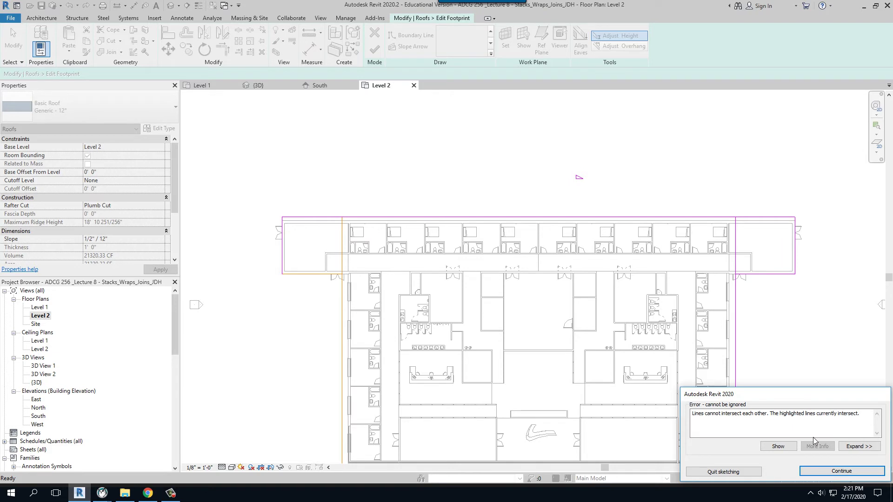
{"action": "left_click", "coordinate": [842, 471]}
{"action": "key", "text": "Escape"}
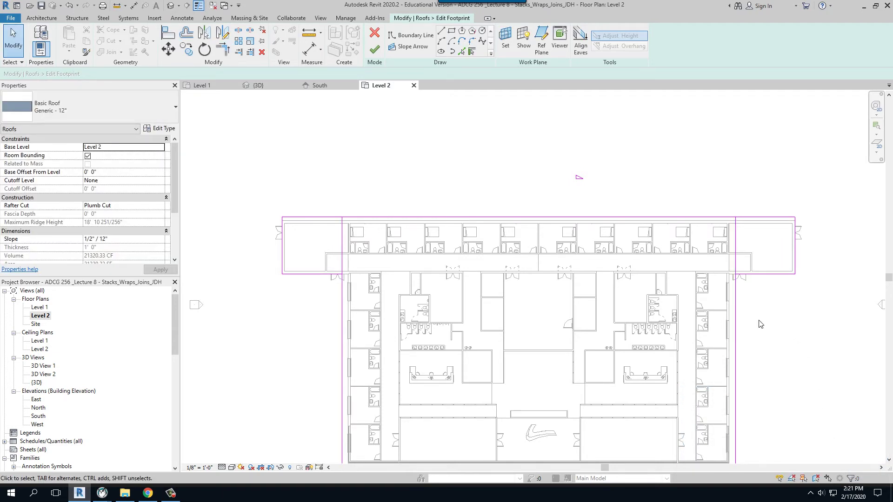
{"action": "key", "text": "t"}
{"action": "key", "text": "r"}
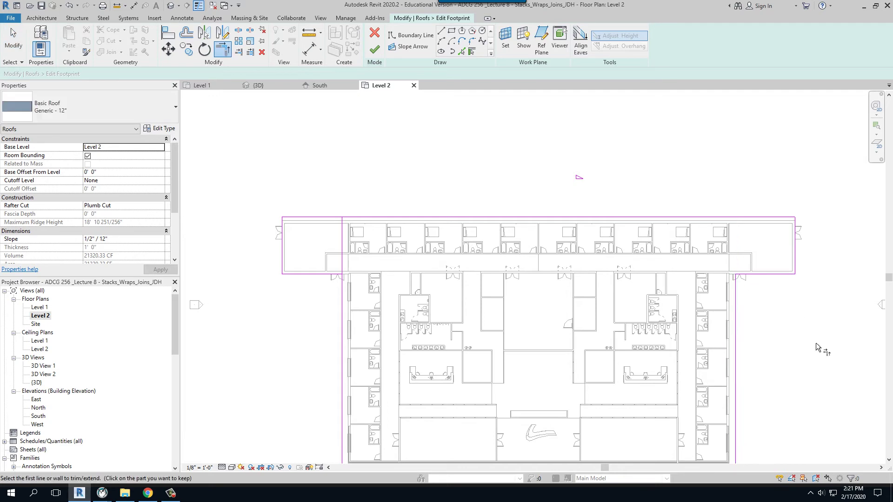
{"action": "left_click", "coordinate": [302, 274]}
{"action": "left_click", "coordinate": [342, 306]}
{"action": "left_click", "coordinate": [376, 50]}
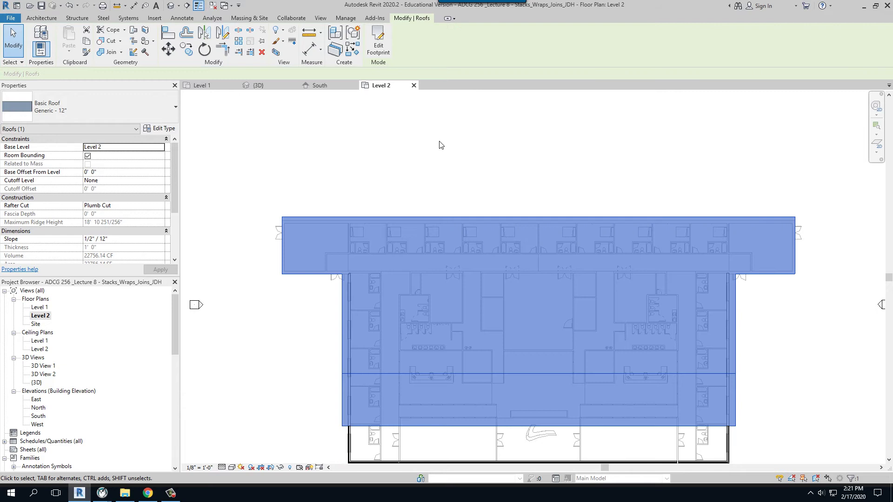
{"action": "left_click", "coordinate": [440, 144]}
{"action": "left_click", "coordinate": [257, 85]}
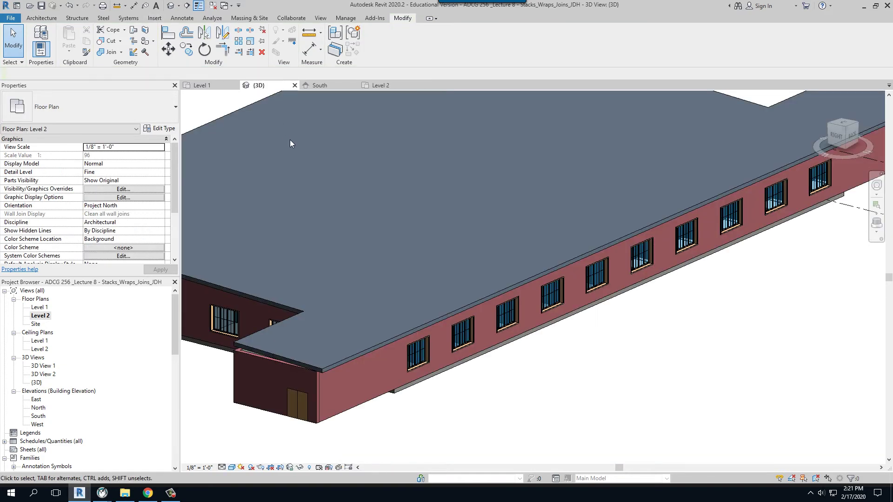
{"action": "scroll", "coordinate": [586, 342], "scroll_direction": "down", "scroll_amount": 4}
{"action": "middle_click_drag", "start_coordinate": [434, 428], "coordinate": [560, 417], "text": "shift"}
{"action": "scroll", "coordinate": [698, 321], "scroll_direction": "up", "scroll_amount": 4}
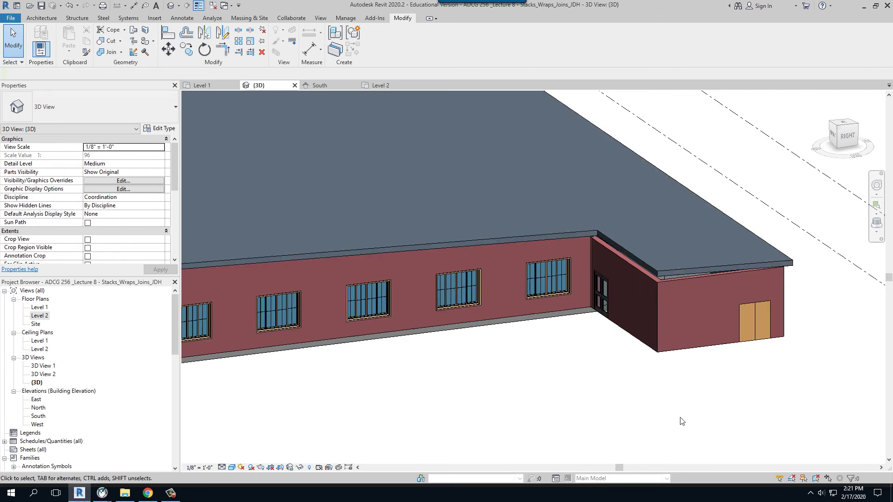
{"action": "scroll", "coordinate": [682, 421], "scroll_direction": "down", "scroll_amount": 2}
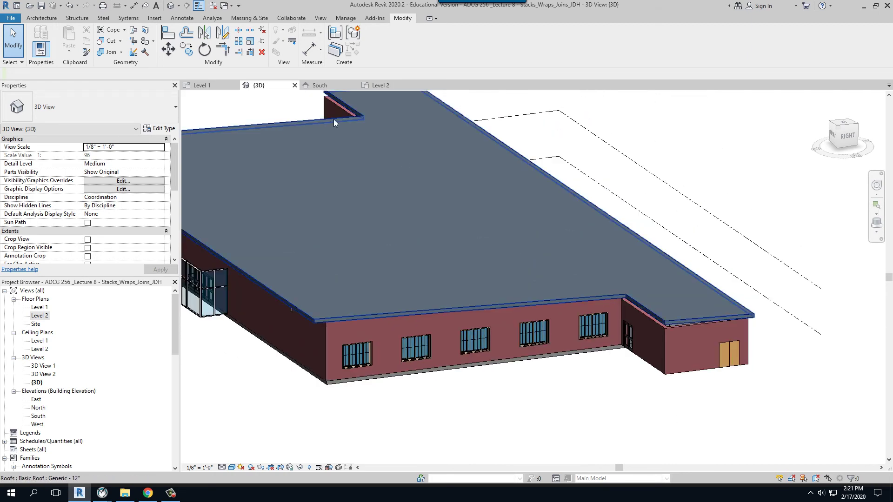
{"action": "left_click", "coordinate": [392, 88]}
{"action": "scroll", "coordinate": [364, 155], "scroll_direction": "down", "scroll_amount": 1}
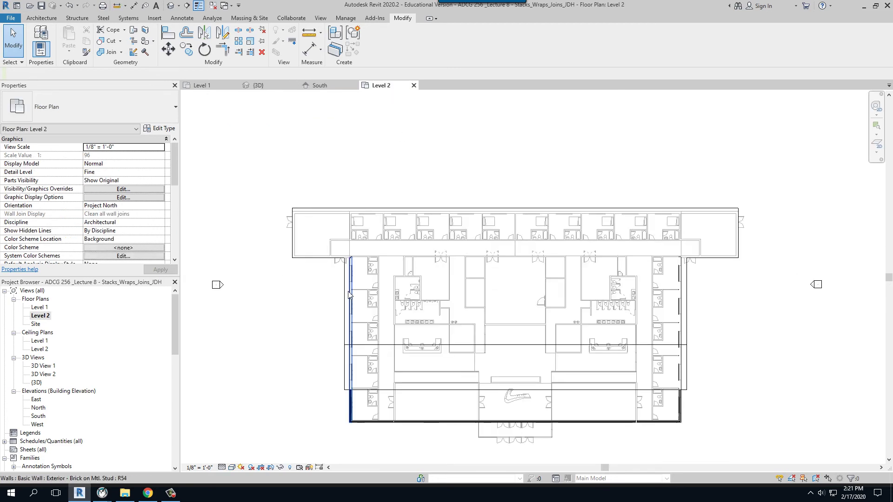
- Offset the roof footprint's bottom, left and right lines outward by 3' 0" and finish the edit
{"action": "left_click", "coordinate": [347, 293]}
{"action": "left_click", "coordinate": [379, 48]}
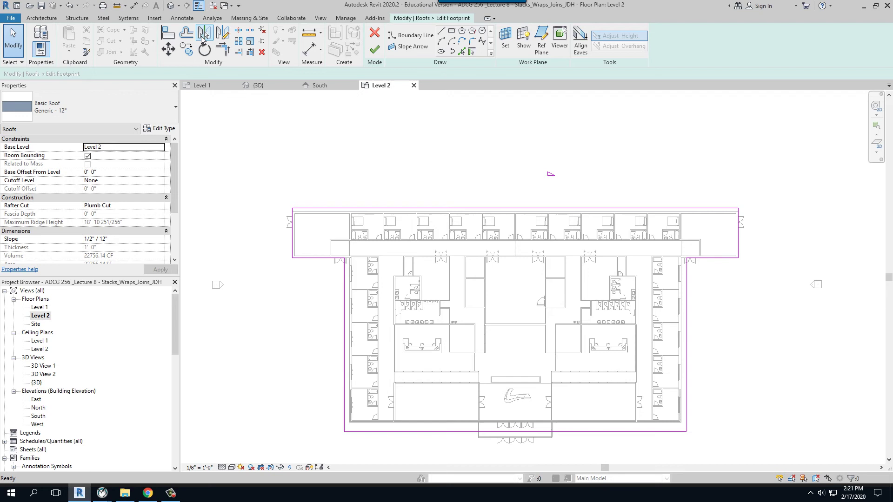
{"action": "left_click", "coordinate": [186, 37]}
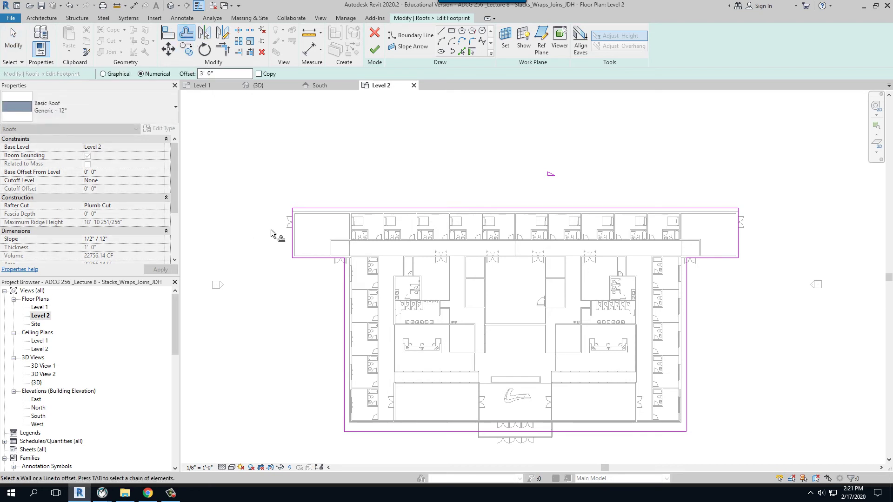
{"action": "scroll", "coordinate": [271, 232], "scroll_direction": "up", "scroll_amount": 2}
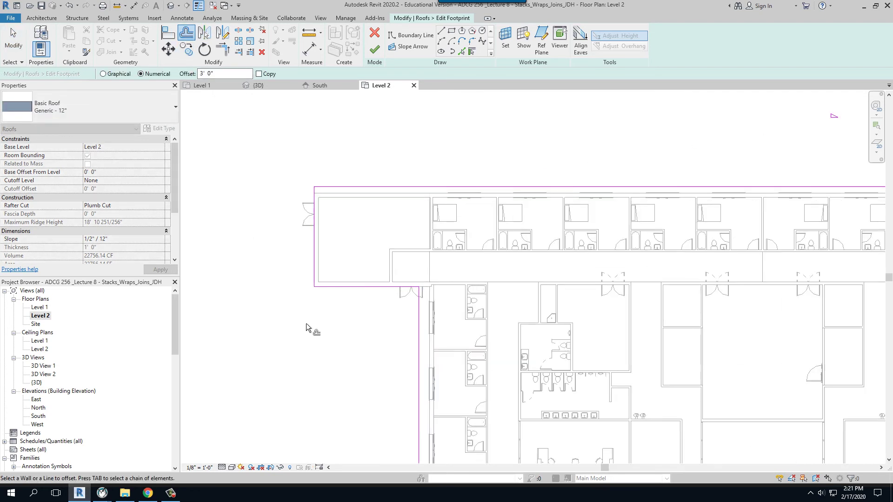
{"action": "left_click", "coordinate": [366, 289]}
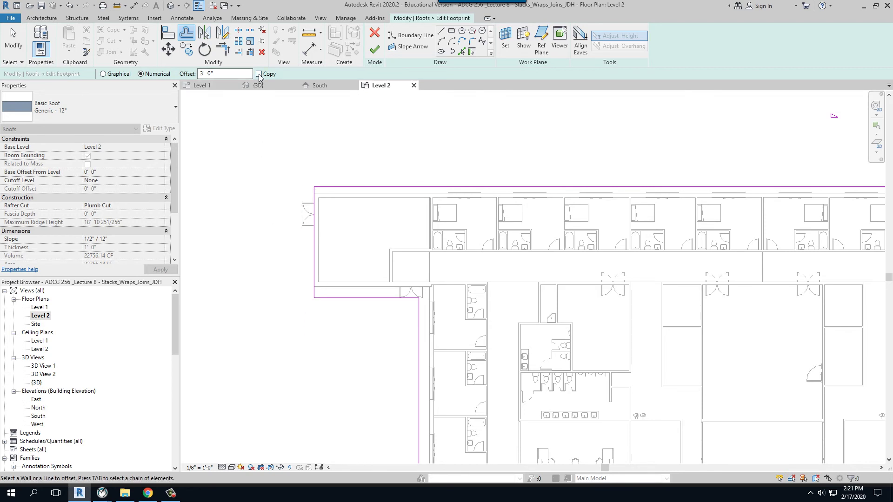
{"action": "left_click", "coordinate": [311, 249]}
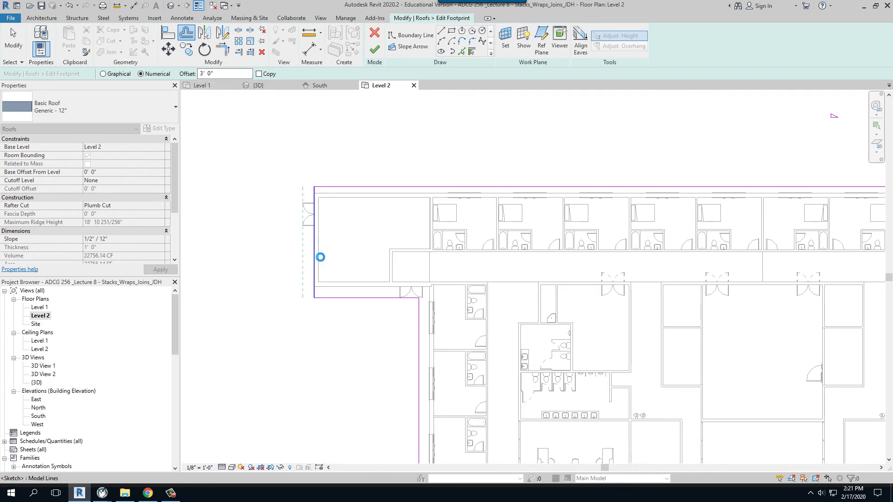
{"action": "scroll", "coordinate": [228, 237], "scroll_direction": "down", "scroll_amount": 2}
{"action": "scroll", "coordinate": [679, 277], "scroll_direction": "up", "scroll_amount": 1}
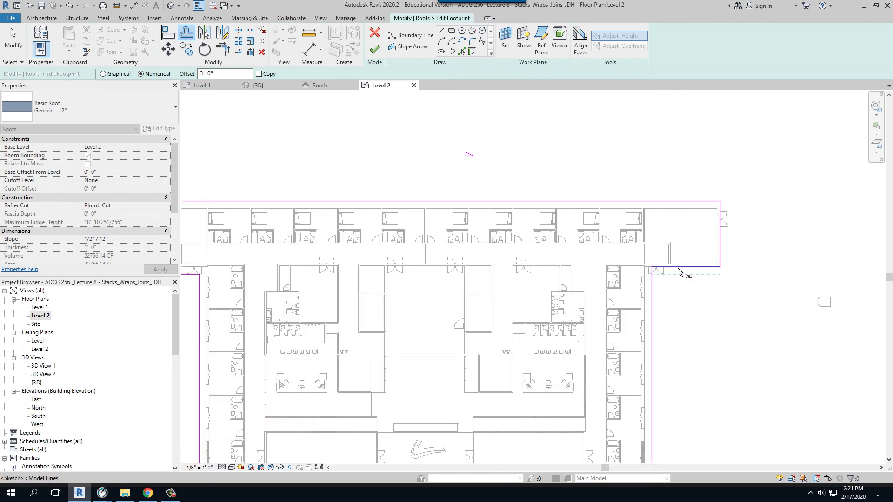
{"action": "left_click", "coordinate": [722, 257]}
{"action": "left_click", "coordinate": [376, 49]}
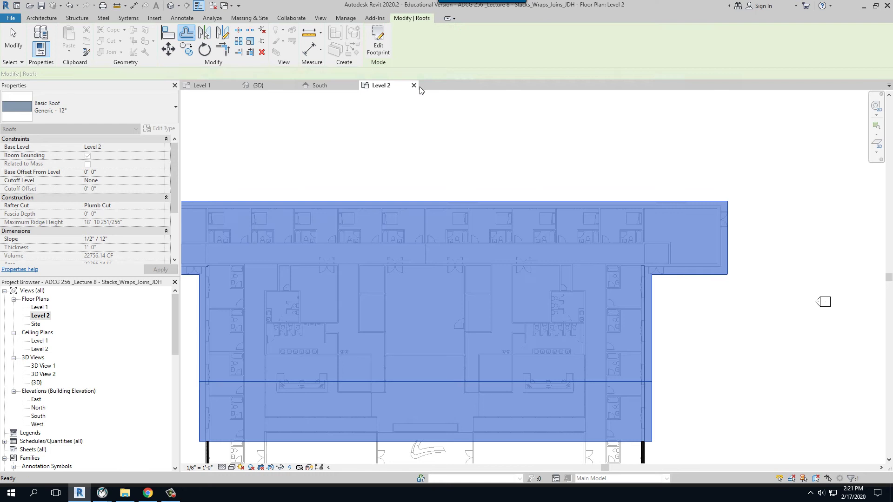
- In the {3D} view, select the short right brick wall and the dark angled corner wall
{"action": "left_click", "coordinate": [604, 132]}
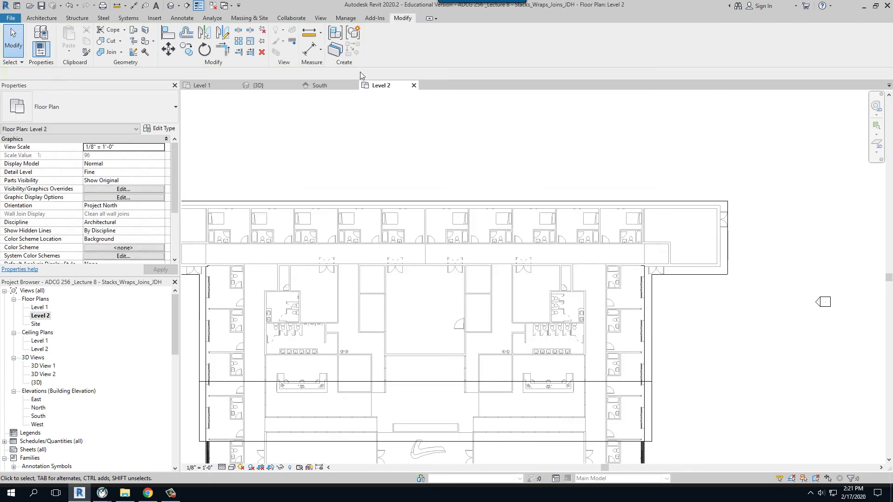
{"action": "left_click", "coordinate": [257, 85]}
{"action": "middle_click_drag", "start_coordinate": [607, 414], "coordinate": [609, 393], "text": "shift"}
{"action": "scroll", "coordinate": [629, 241], "scroll_direction": "up", "scroll_amount": 8}
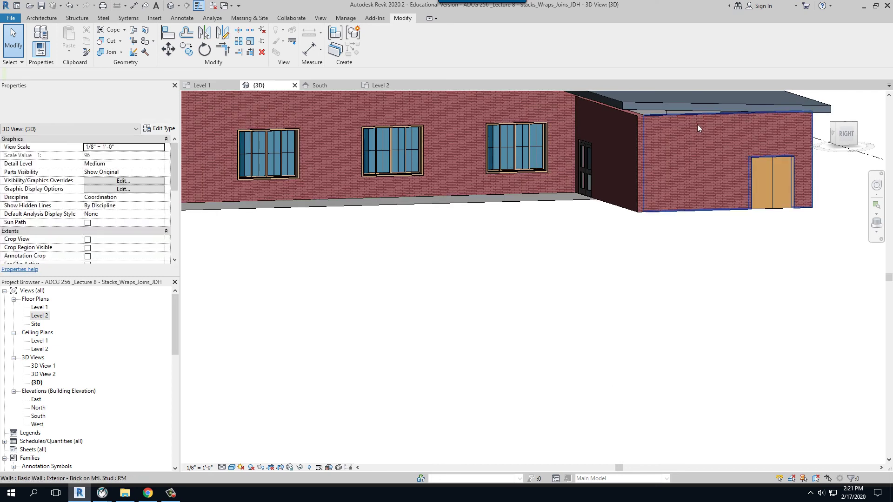
{"action": "scroll", "coordinate": [628, 241], "scroll_direction": "down", "scroll_amount": 5}
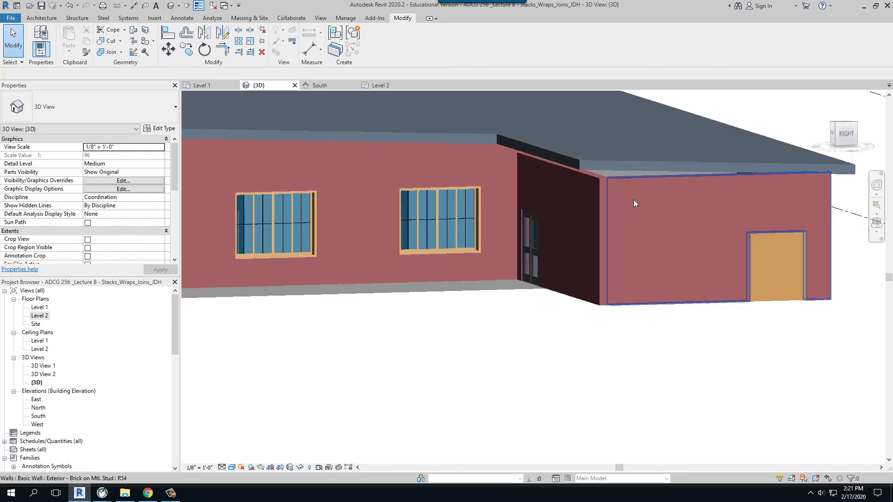
{"action": "key", "text": "Tab"}
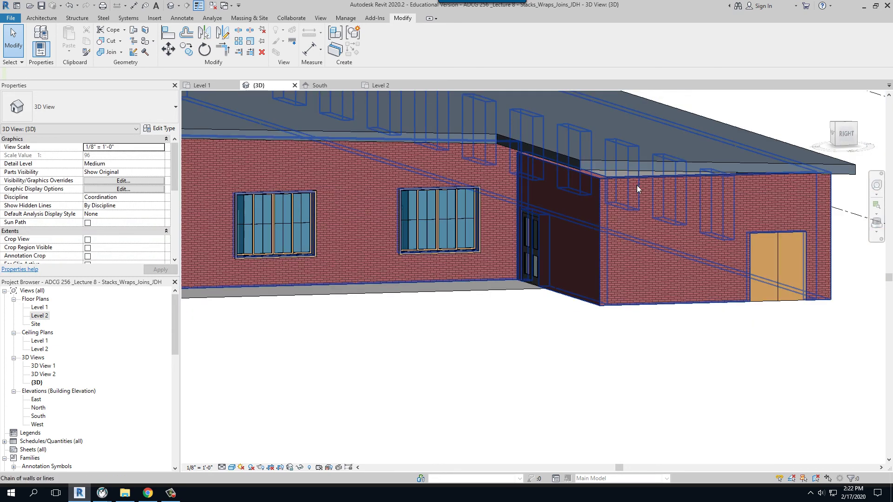
{"action": "left_click", "coordinate": [631, 186]}
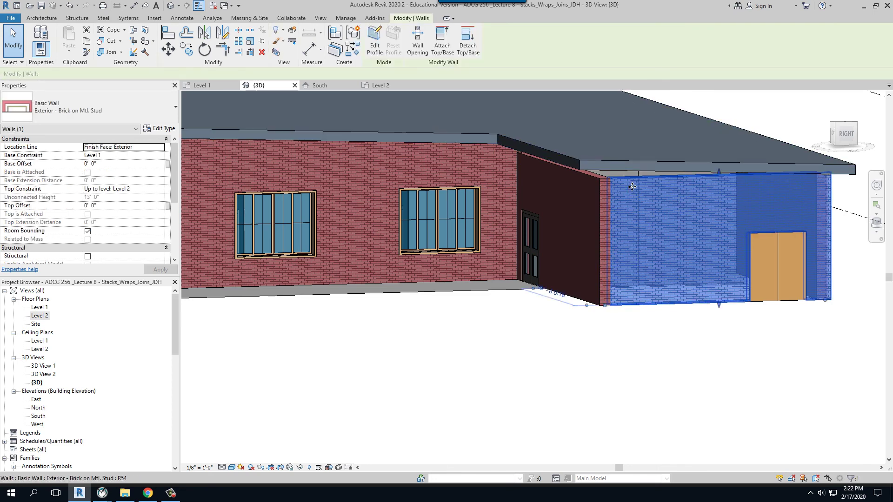
{"action": "left_click", "coordinate": [591, 186], "text": "ctrl"}
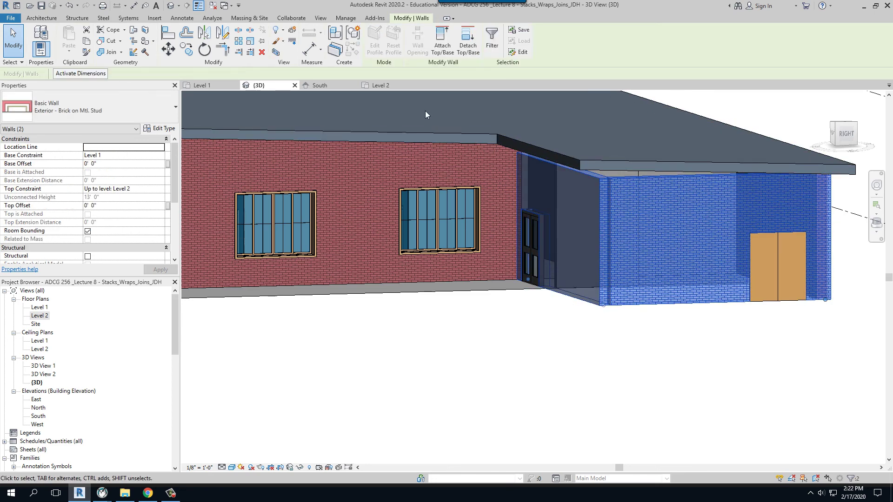
- Attach the tops of both corner walls to the roof with Attach Top/Base
{"action": "left_click", "coordinate": [438, 49]}
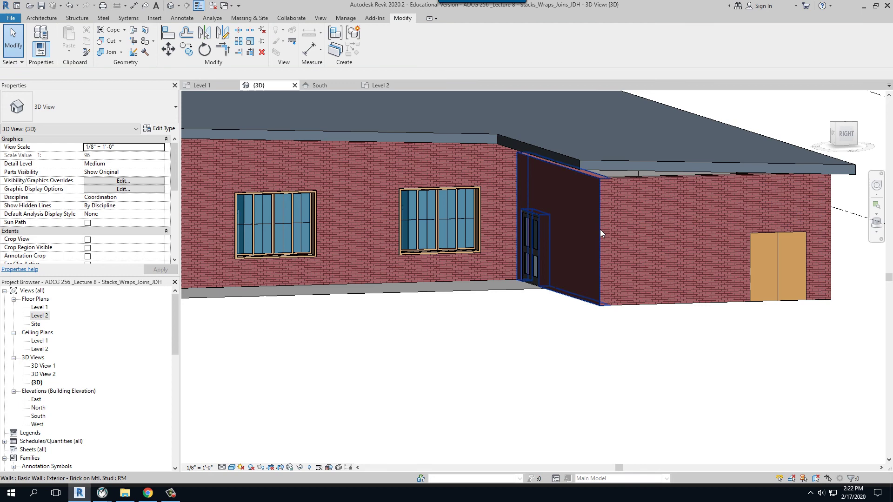
{"action": "left_click", "coordinate": [623, 181]}
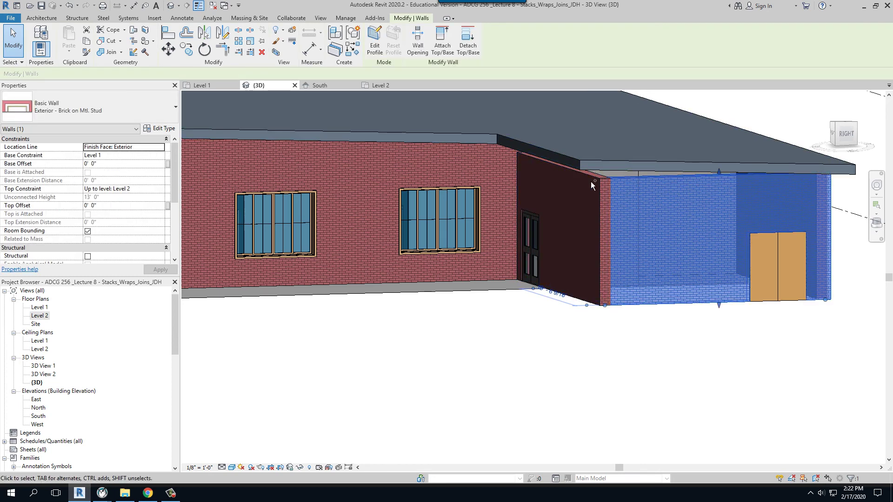
{"action": "left_click", "coordinate": [593, 183], "text": "ctrl"}
{"action": "key", "text": "Return"}
{"action": "left_click", "coordinate": [572, 160]}
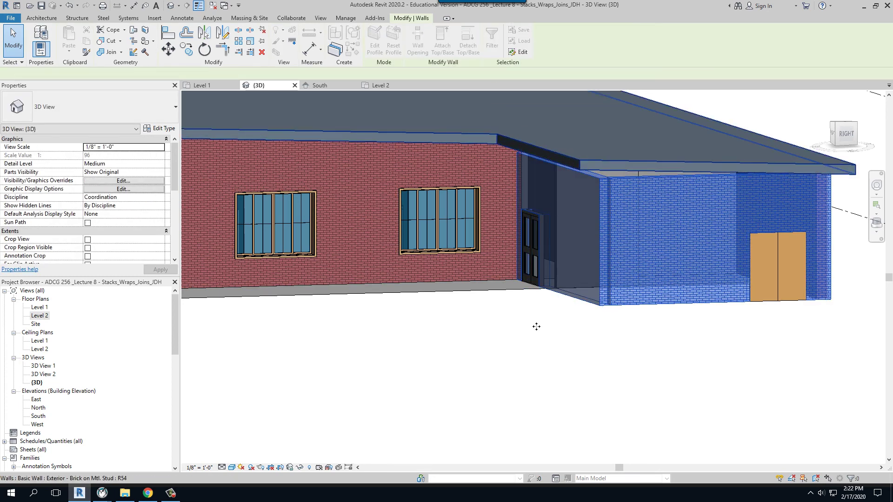
- Orbit to the building's opposite side and select the corner wall and its adjoining wall
{"action": "scroll", "coordinate": [576, 345], "scroll_direction": "down", "scroll_amount": 5}
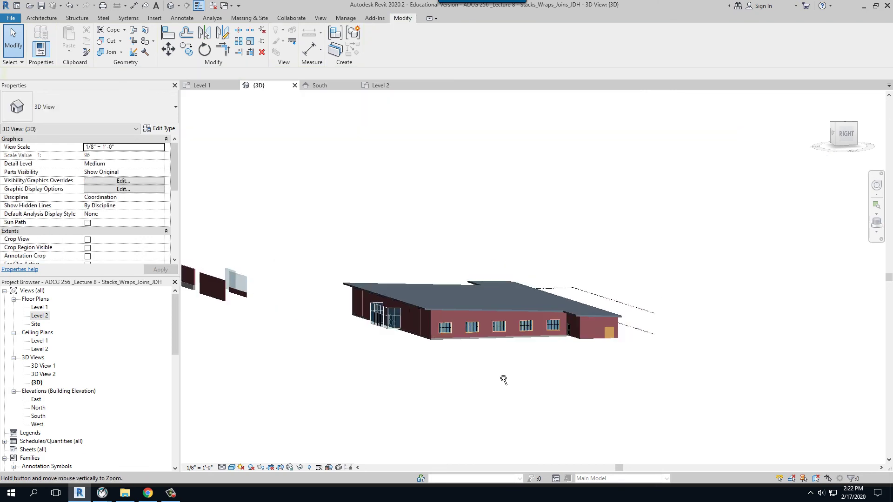
{"action": "middle_click_drag", "start_coordinate": [364, 410], "coordinate": [600, 391], "text": "shift"}
{"action": "scroll", "coordinate": [441, 316], "scroll_direction": "up", "scroll_amount": 10}
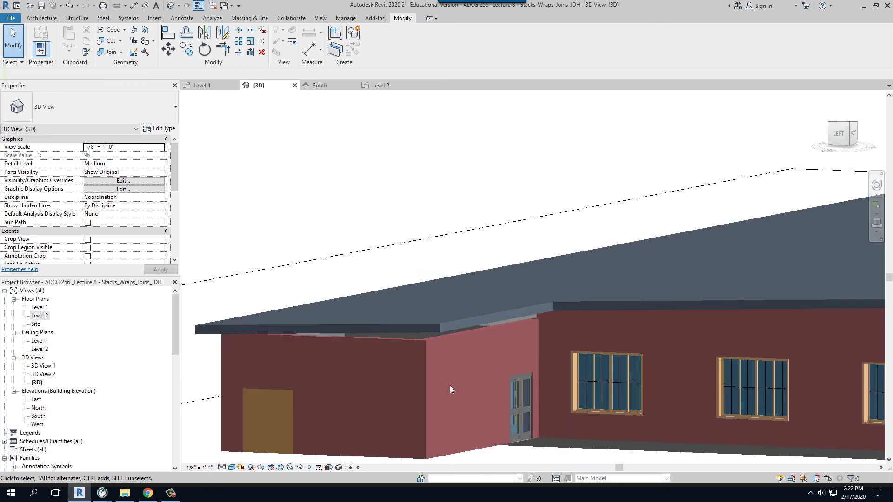
{"action": "left_click", "coordinate": [440, 316]}
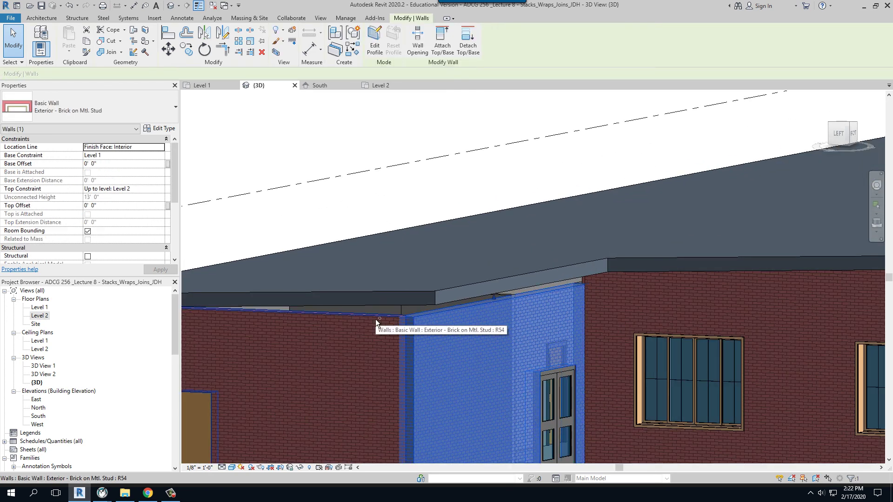
{"action": "left_click", "coordinate": [345, 363], "text": "ctrl"}
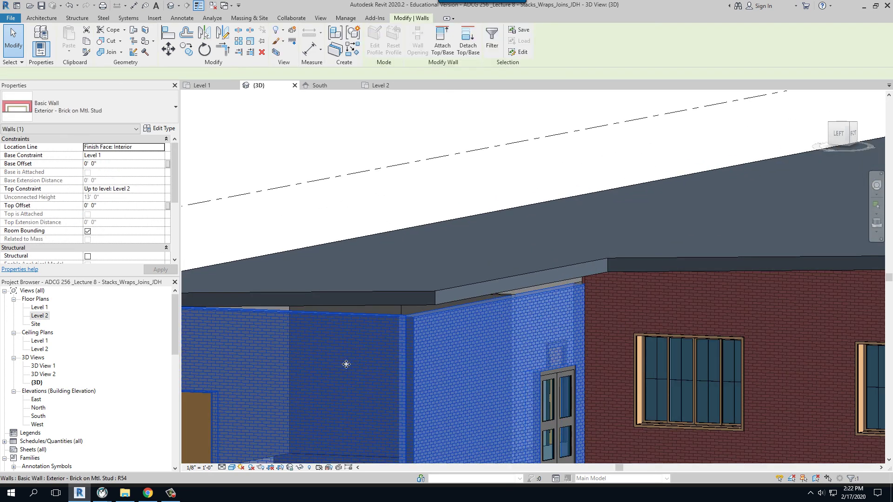
- Attach both walls' tops to the roof, then return to an overall view
{"action": "left_click", "coordinate": [443, 45]}
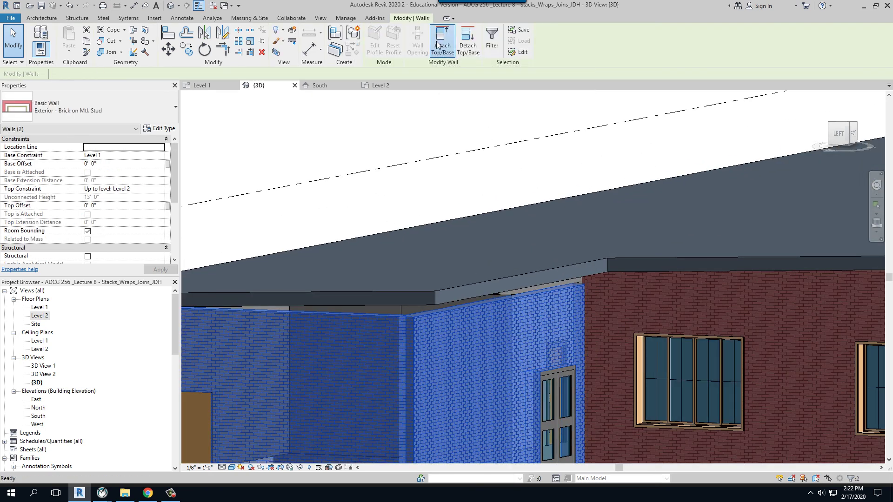
{"action": "left_click", "coordinate": [408, 296]}
{"action": "scroll", "coordinate": [372, 209], "scroll_direction": "down", "scroll_amount": 5}
{"action": "scroll", "coordinate": [453, 279], "scroll_direction": "down", "scroll_amount": 3}
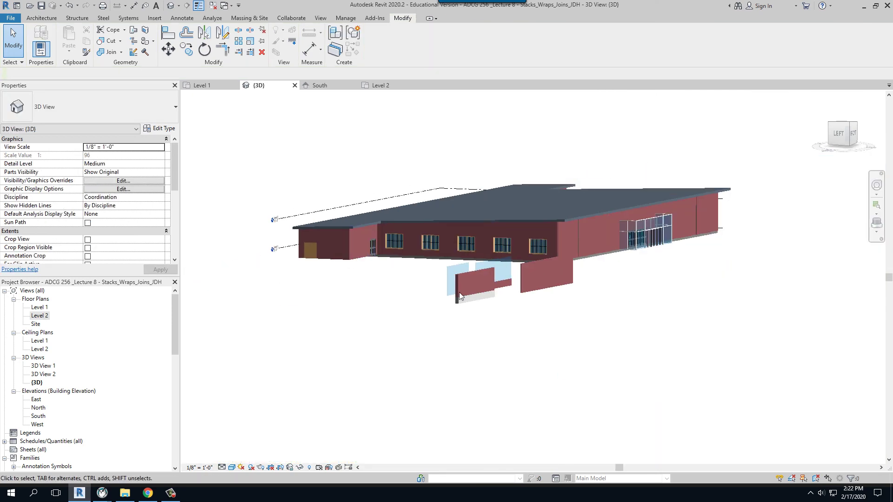
{"action": "middle_click_drag", "start_coordinate": [569, 343], "coordinate": [537, 389], "text": "shift"}
{"action": "scroll", "coordinate": [619, 356], "scroll_direction": "up", "scroll_amount": 3}
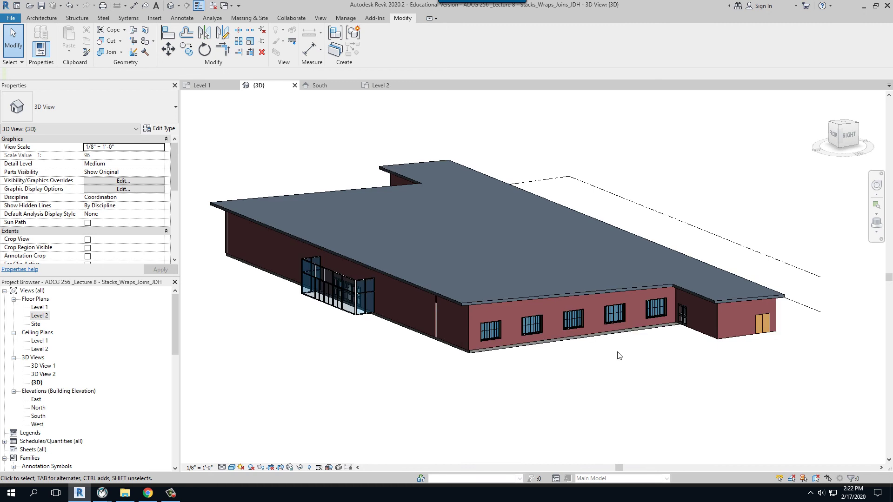